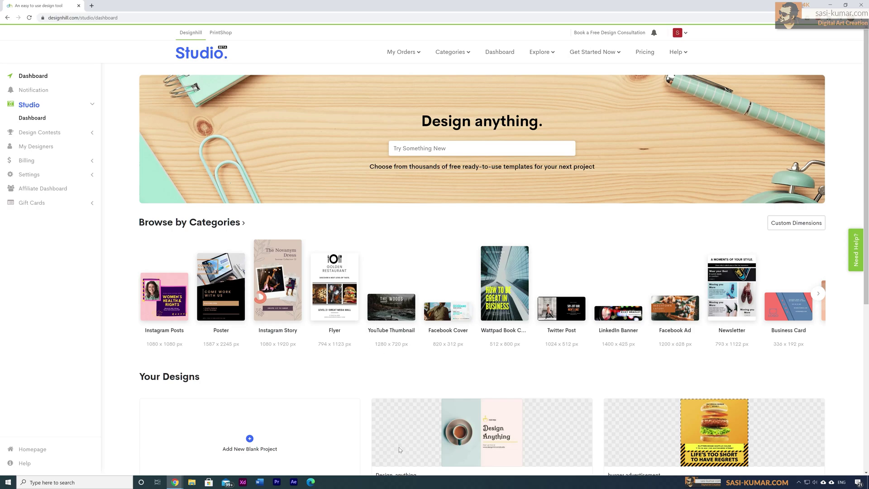
Step: Create a YouTube Thumbnail design and apply the 2020 REVIEW template with the hand-held phone
left_click(396, 312)
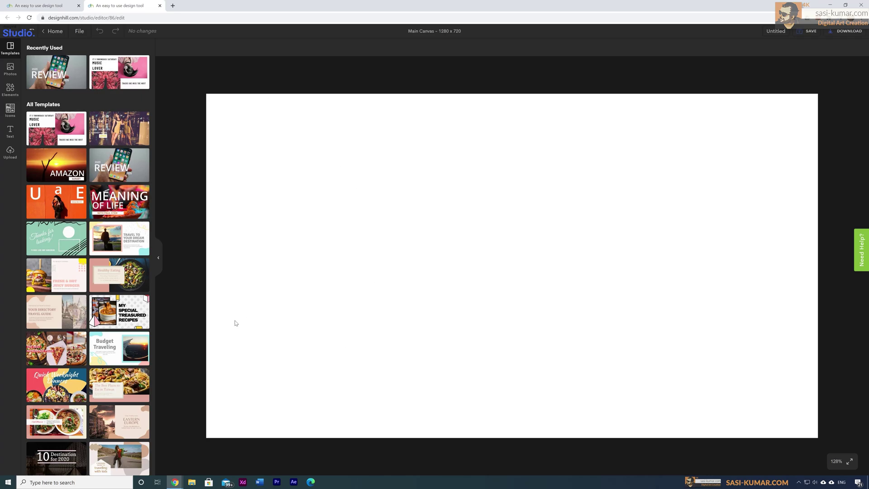
scroll(135, 315, "down", 5)
scroll(135, 315, "down", 10)
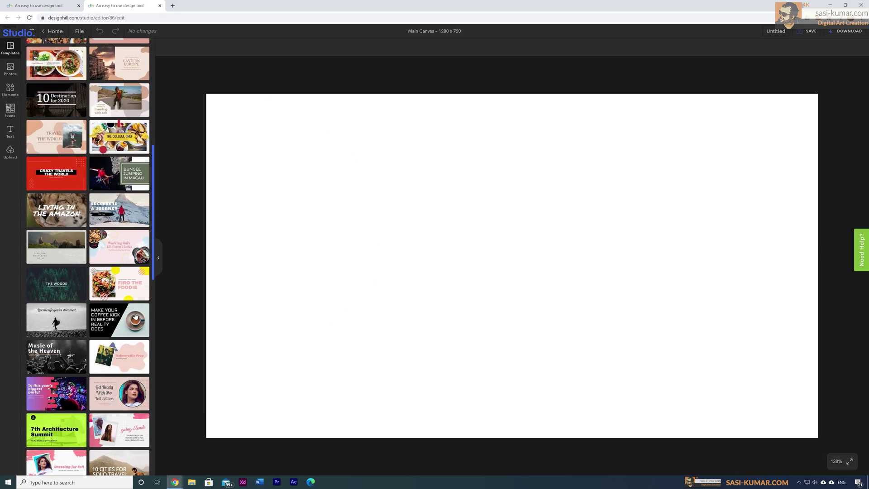
scroll(135, 315, "down", 10)
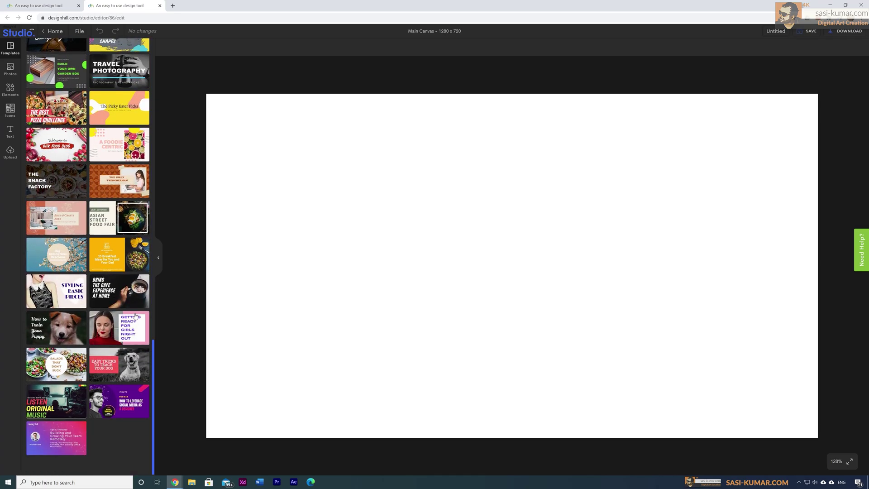
scroll(135, 316, "up", 20)
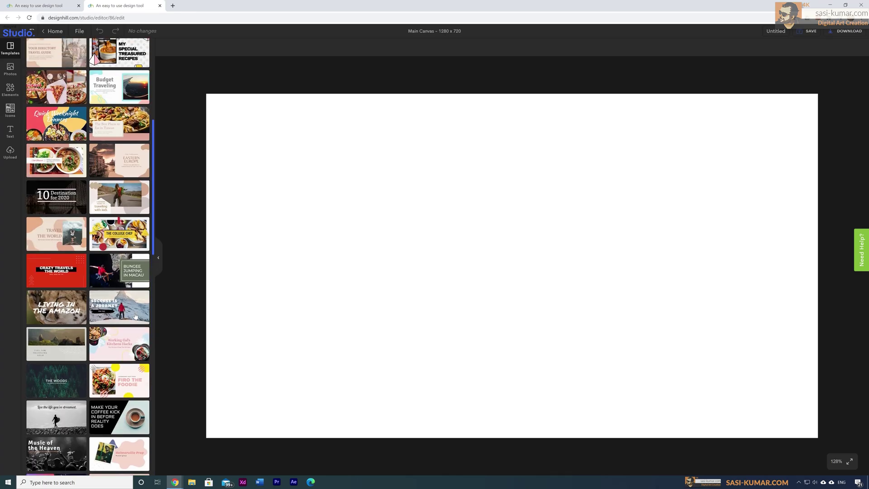
scroll(135, 316, "up", 2)
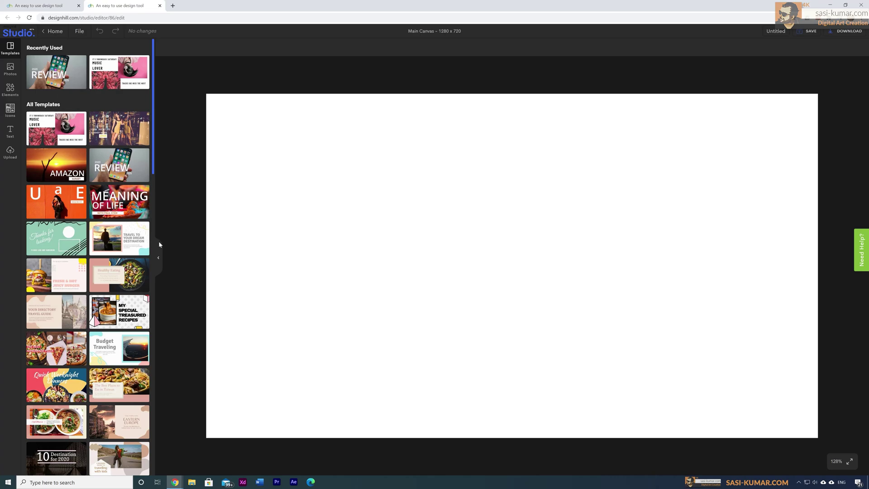
left_click(131, 167)
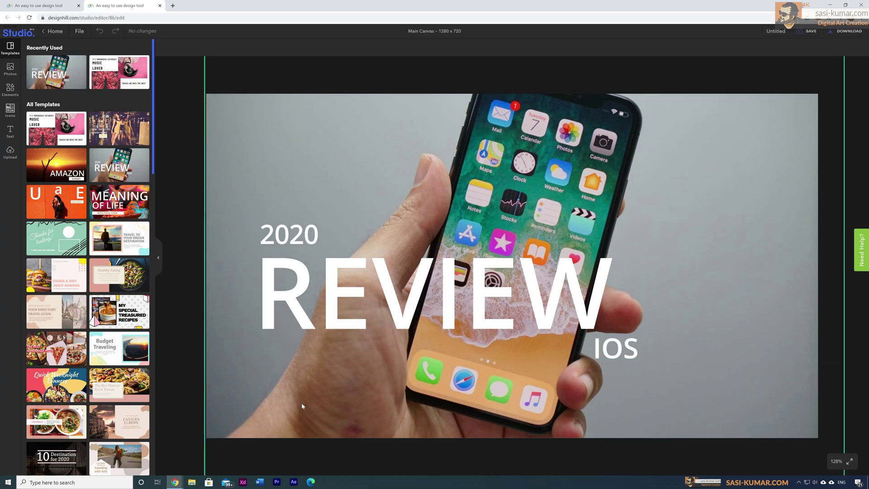
Step: Replace the template's "IOS" text with "Iphone 12"
left_click(617, 356)
key("ctrl+a")
type("Iphone ")
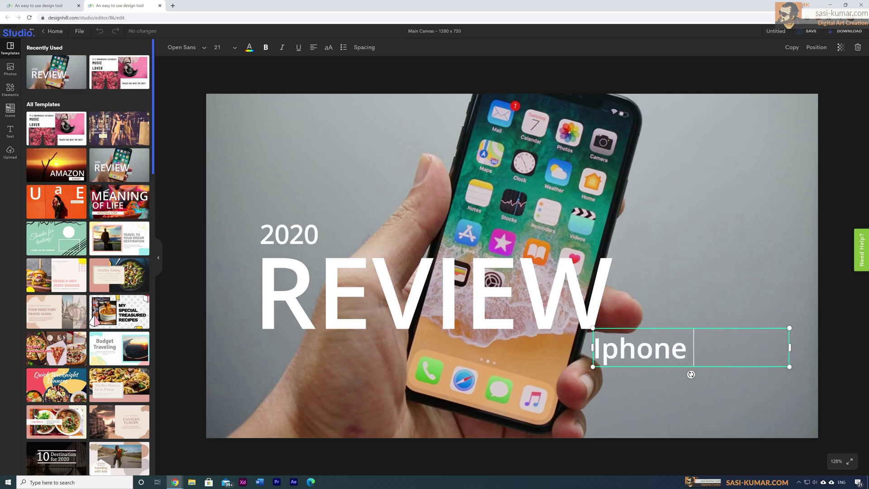
type("12")
left_click(404, 145)
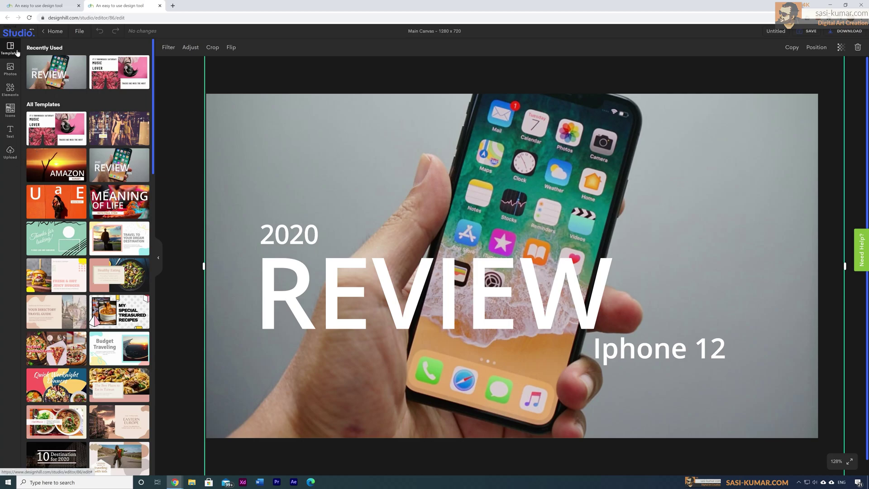
Step: Search the stock photos for "iphone" and "iphone 12" and browse the images for a suitable background
left_click(11, 68)
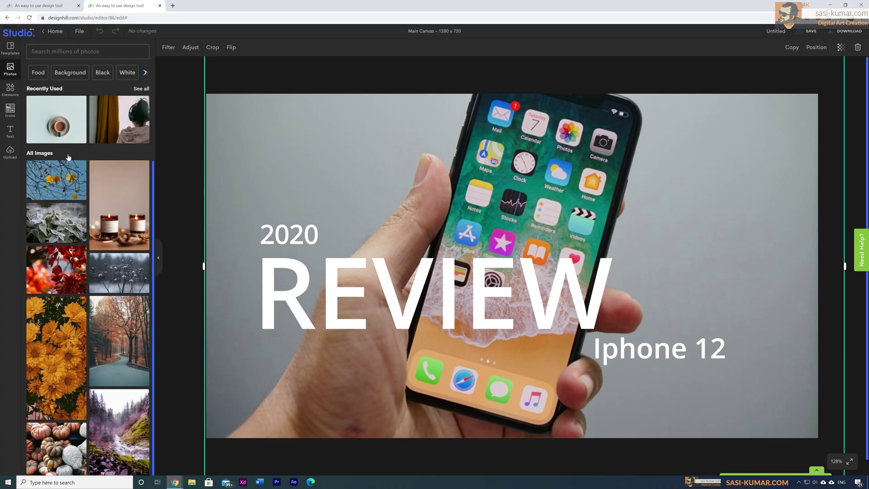
type("iphone")
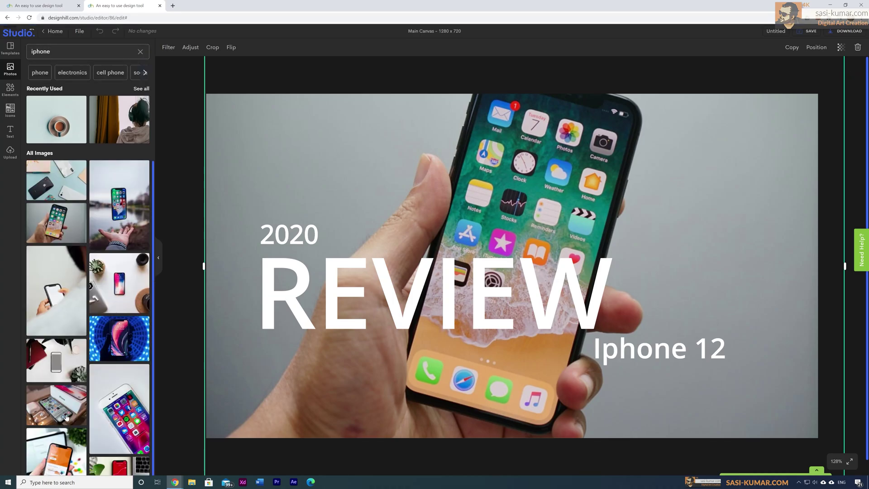
scroll(95, 344, "down", 3)
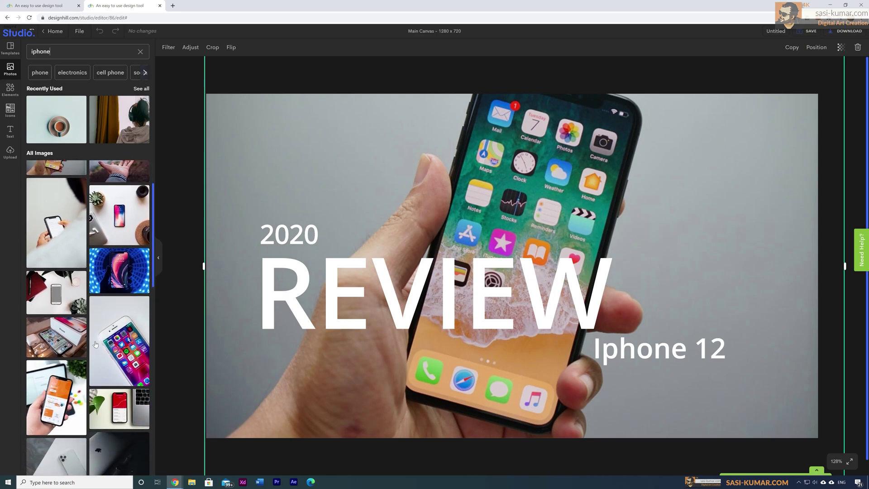
scroll(81, 209, "up", 3)
type("12")
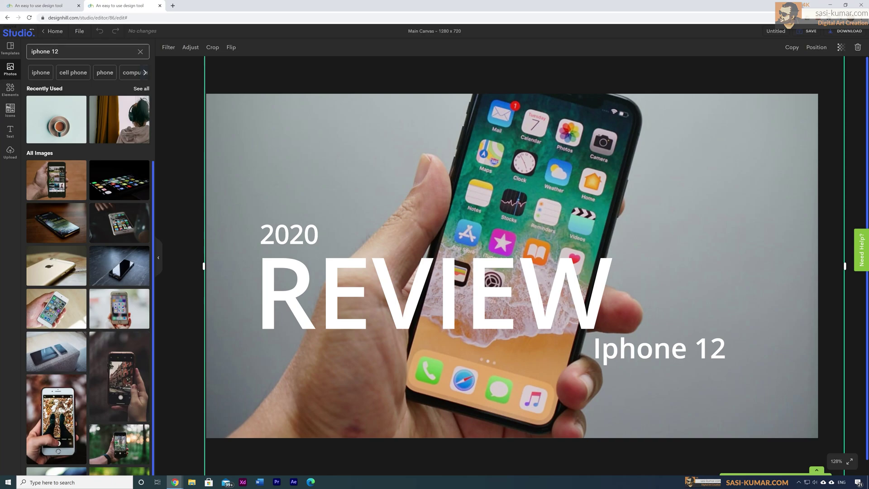
scroll(121, 224, "down", 4)
scroll(122, 224, "down", 5)
scroll(121, 223, "down", 5)
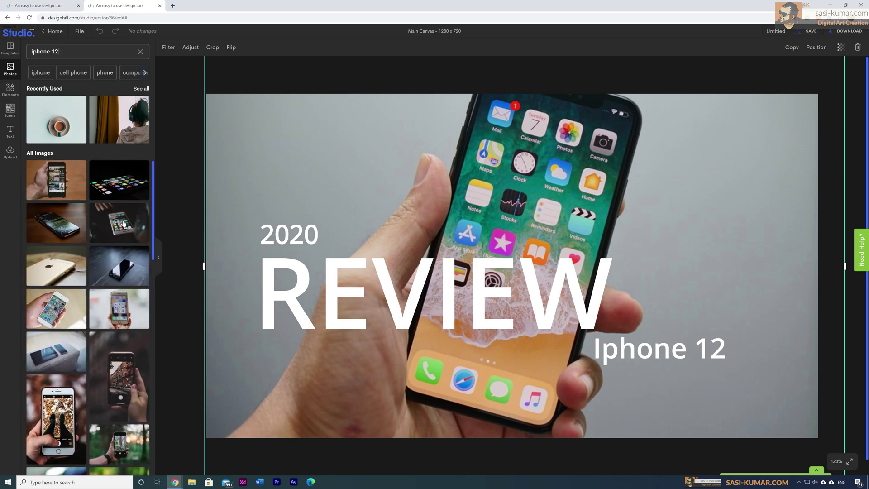
left_click(13, 155)
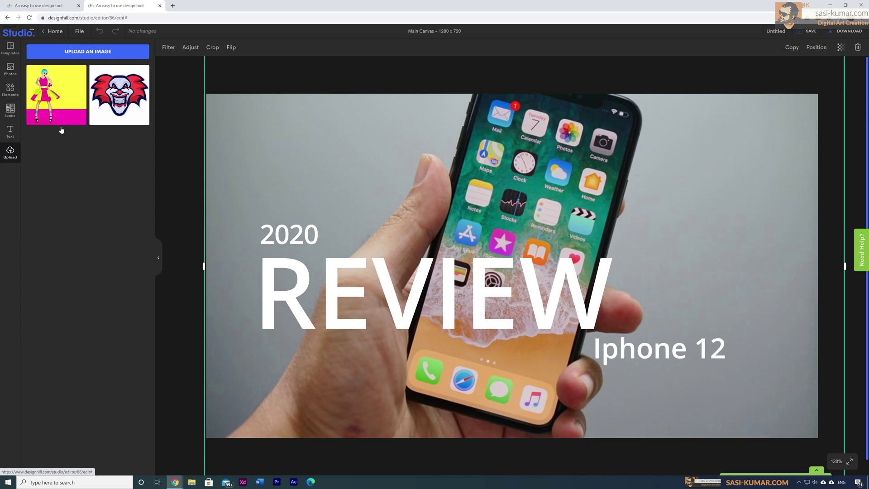
left_click(102, 53)
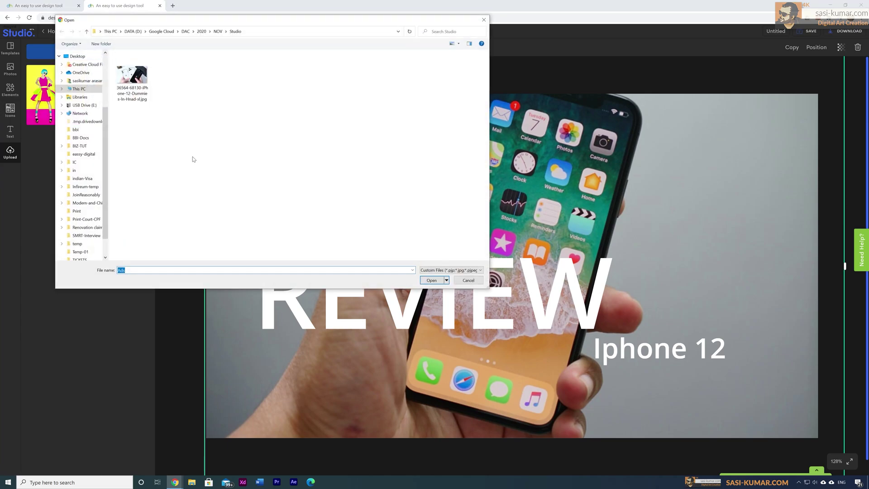
left_click(132, 74)
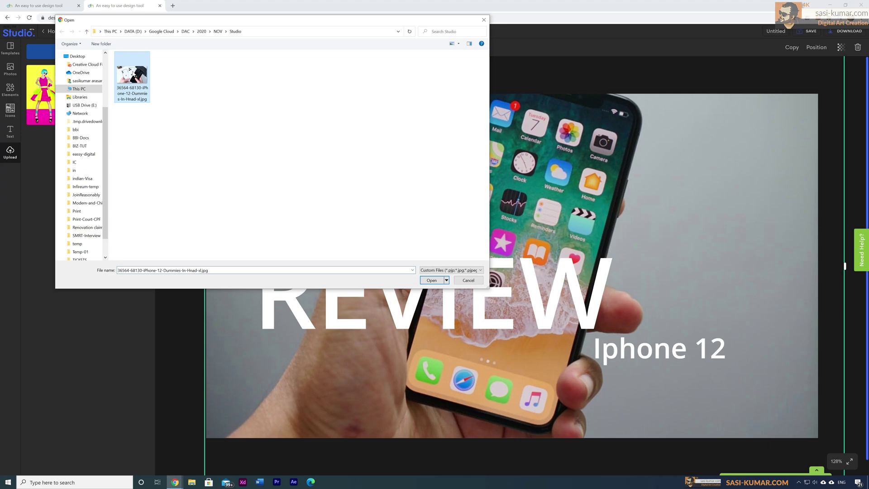
left_click(432, 280)
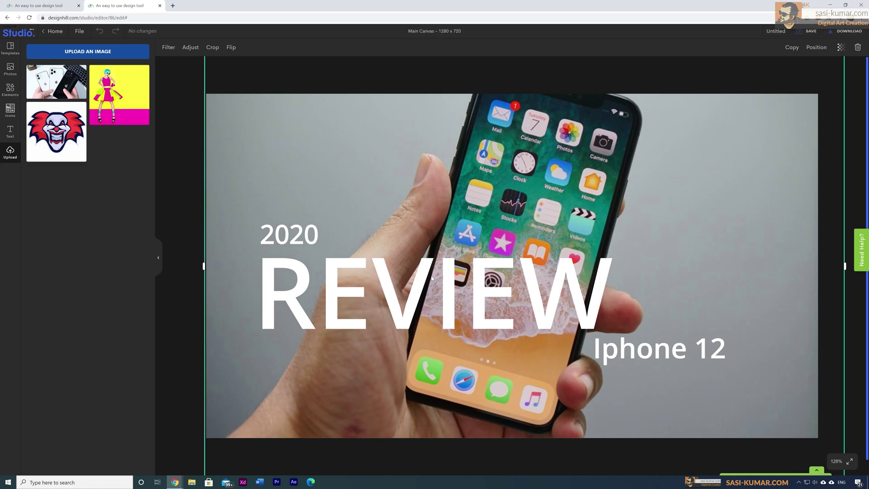
Step: Add the uploaded three-phone photo to the design and enlarge it to cover the whole canvas
left_click(53, 88)
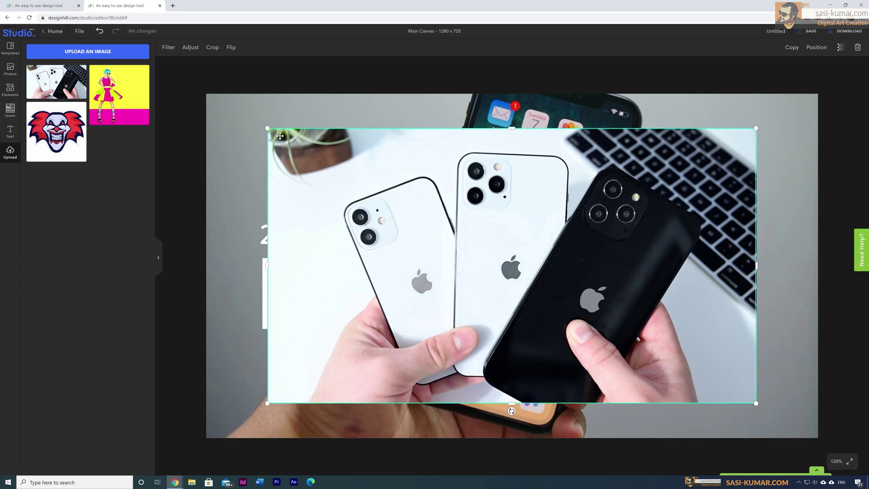
left_click_drag(755, 402, 818, 438)
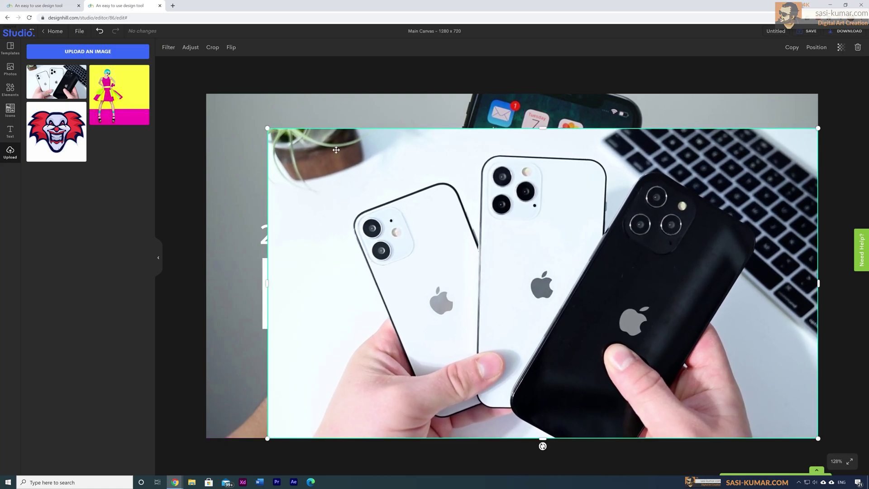
left_click_drag(269, 129, 211, 96)
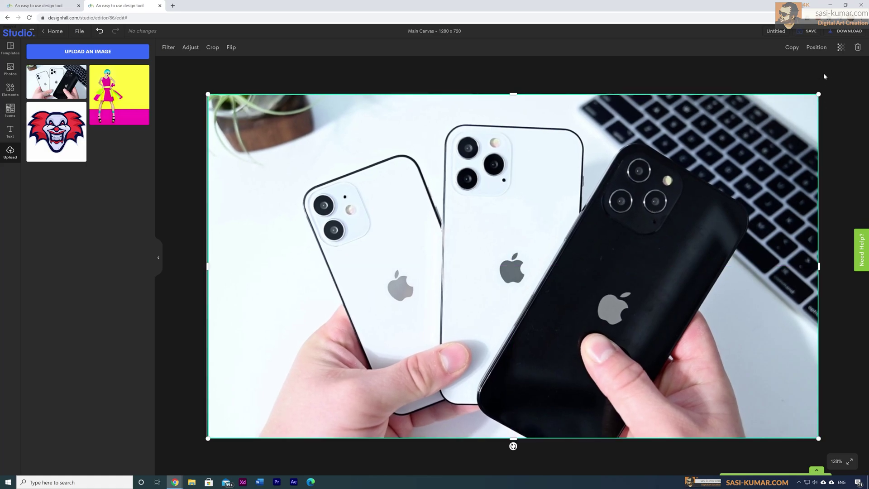
Step: Send the three-phone photo to the back and delete the template's original background photo
left_click(817, 47)
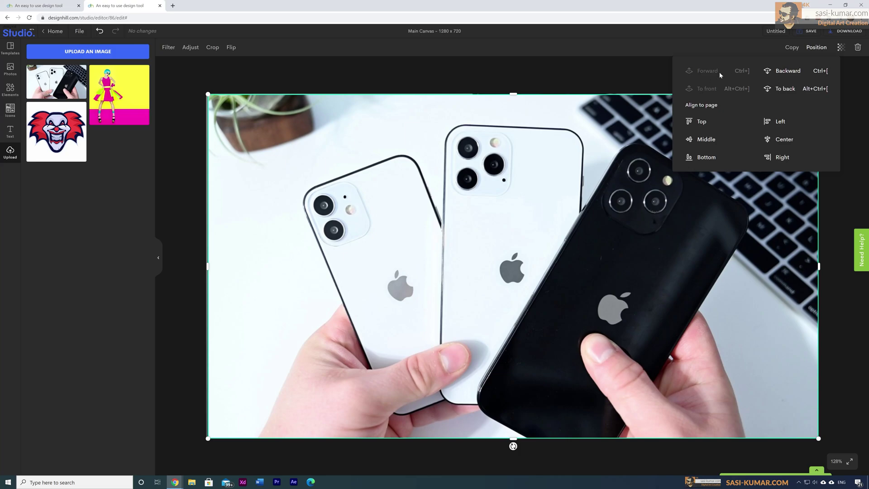
left_click(789, 92)
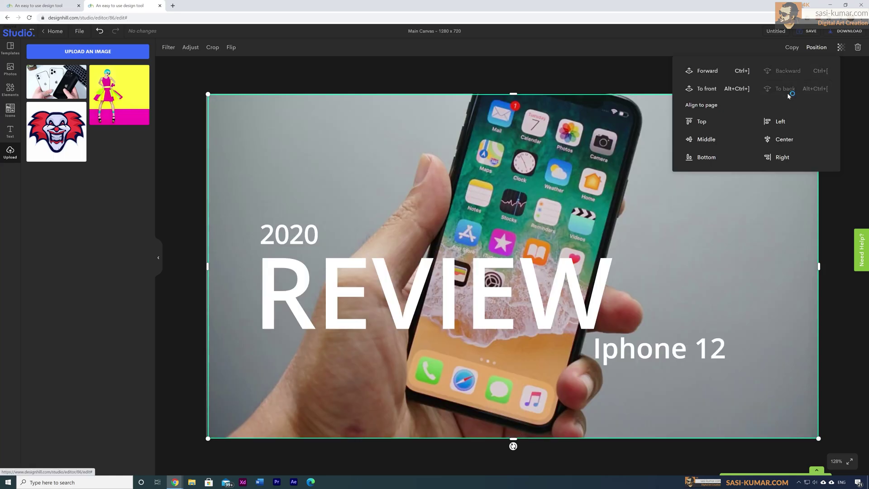
left_click(736, 315)
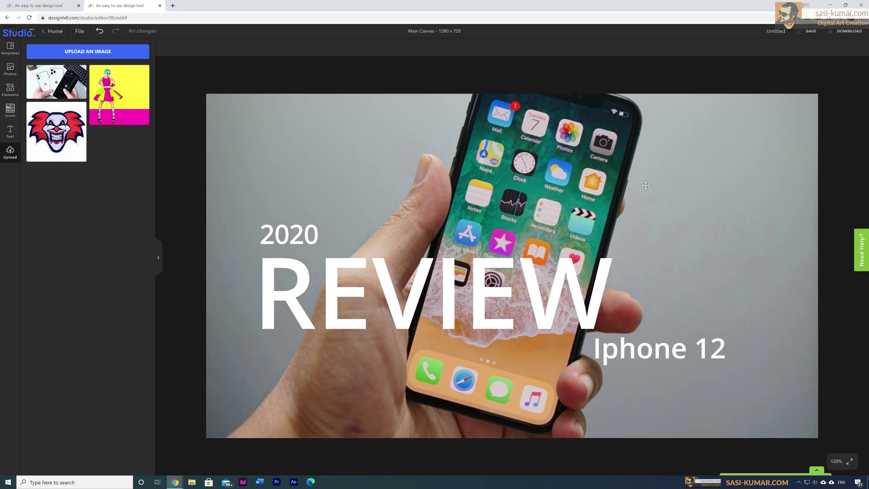
left_click(645, 185)
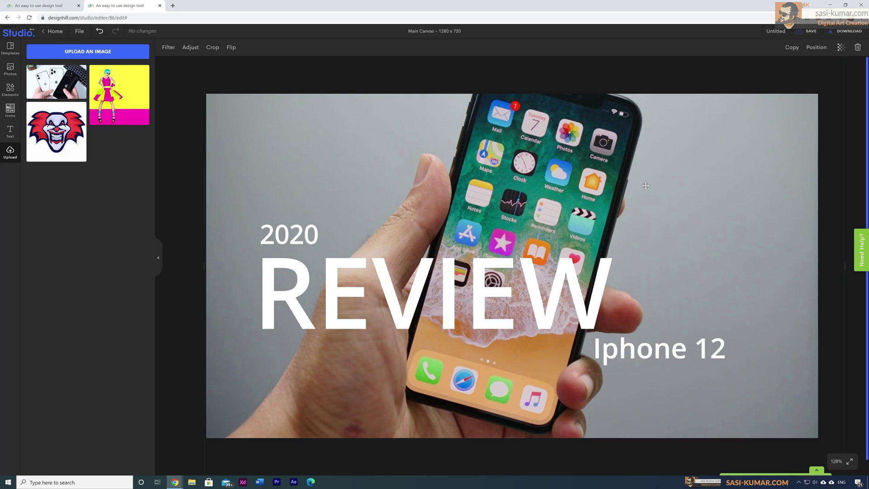
left_click(857, 48)
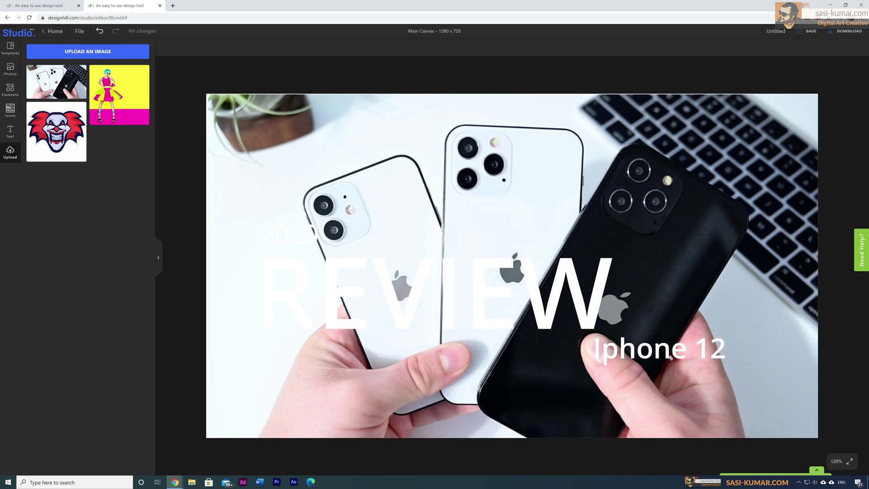
Step: Change the REVIEW text color to bright blue #00A1D9
left_click(451, 292)
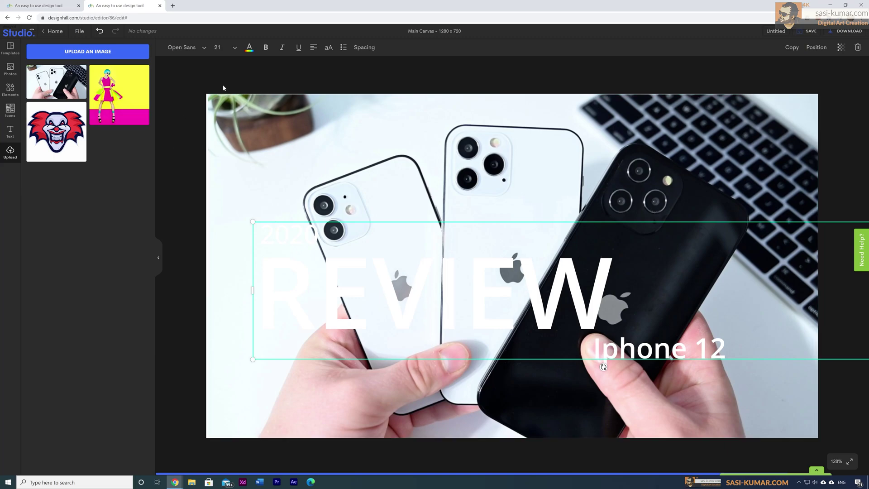
left_click(249, 47)
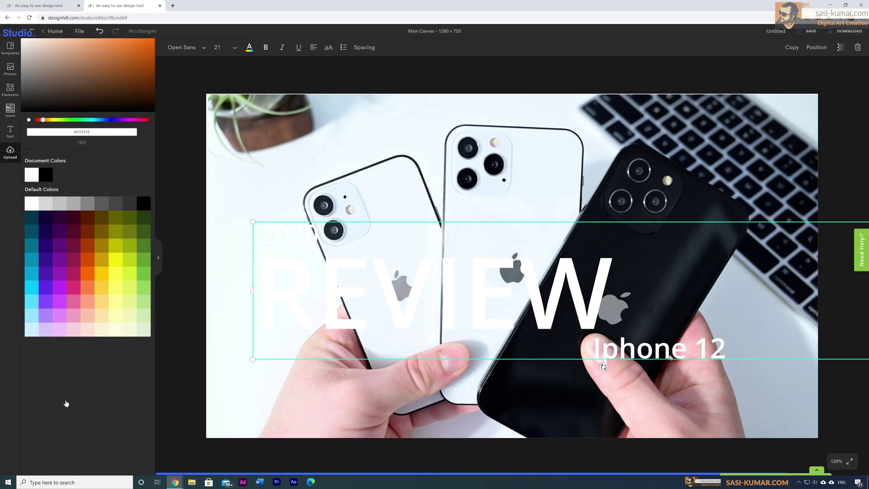
left_click(75, 262)
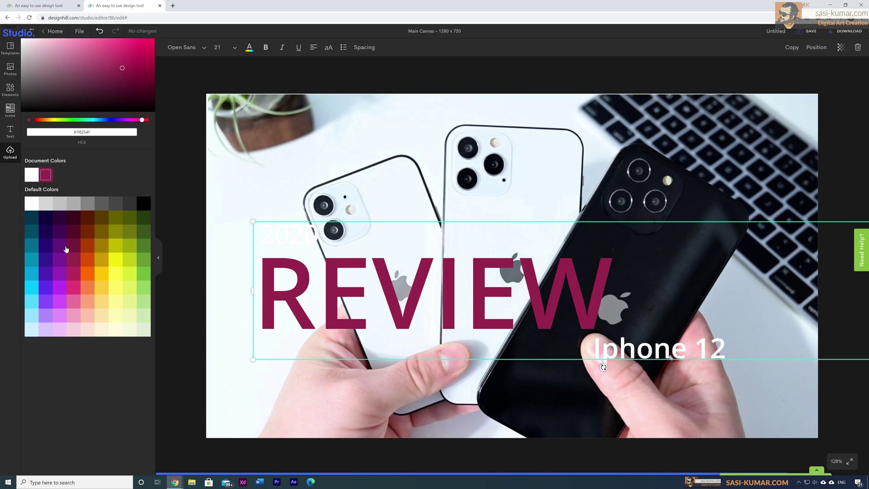
left_click(39, 272)
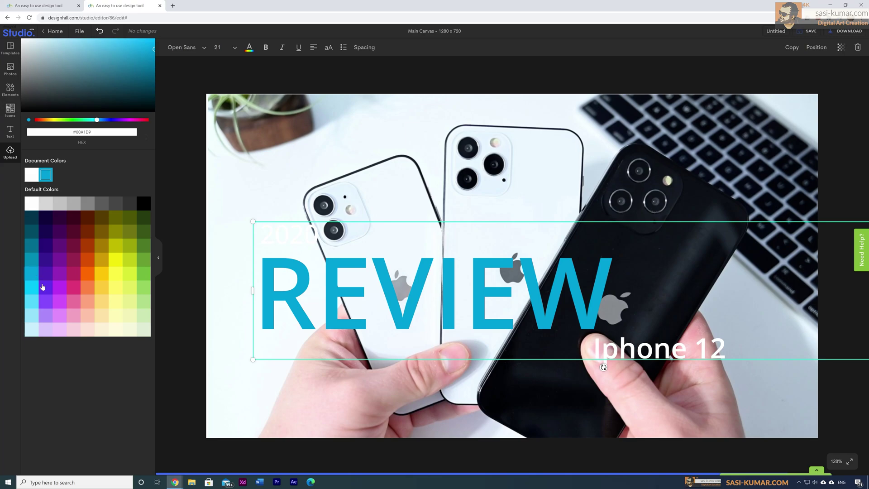
Step: Color the "Iphone 12" text very dark teal-blue and move it under the beginning of REVIEW
left_click(664, 359)
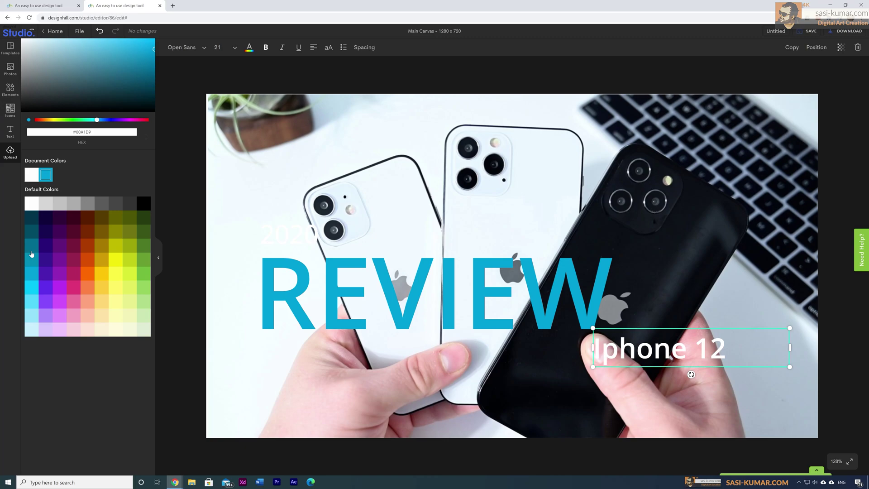
left_click(36, 290)
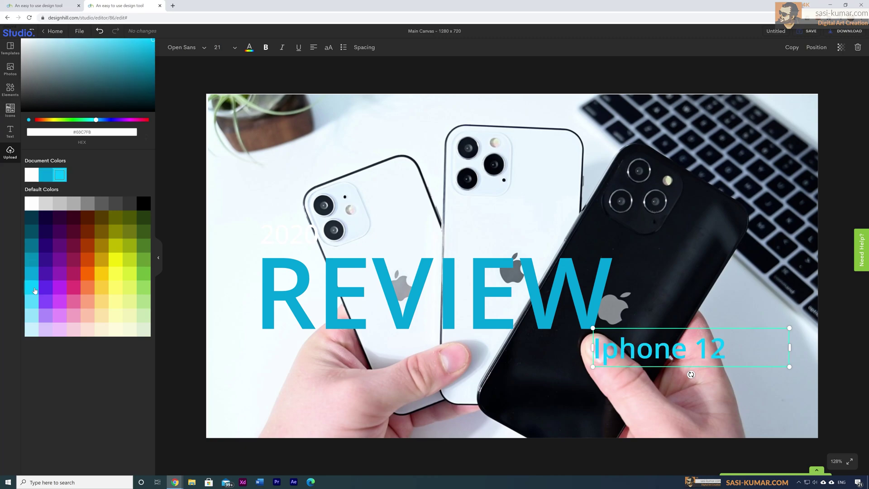
left_click(35, 221)
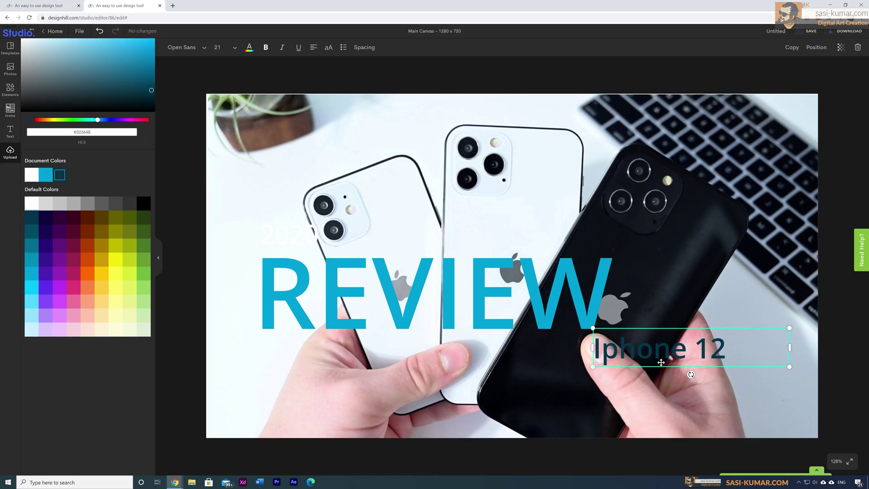
left_click_drag(661, 361, 335, 361)
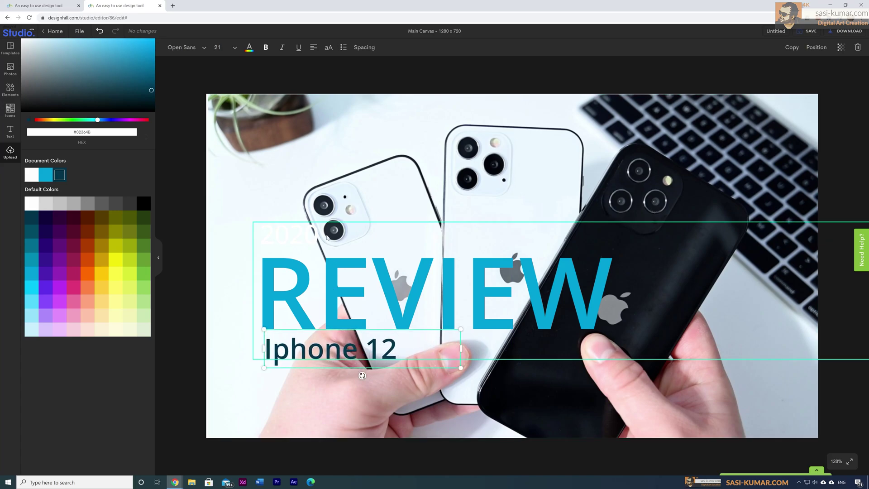
Step: Change the "2020" text color to a medium teal-blue from the default colors
left_click(308, 244)
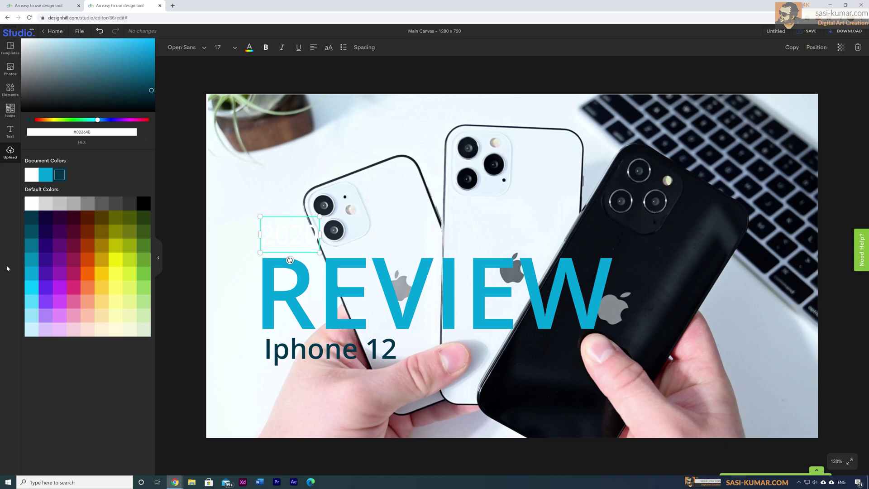
left_click(34, 263)
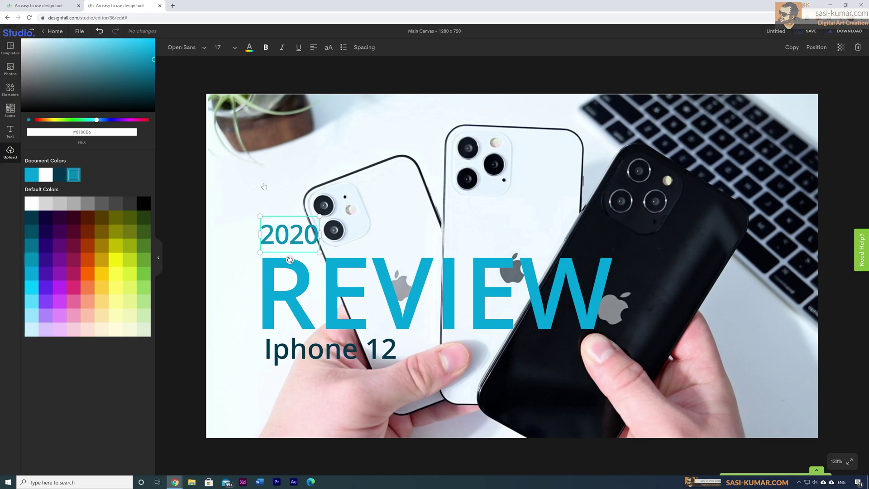
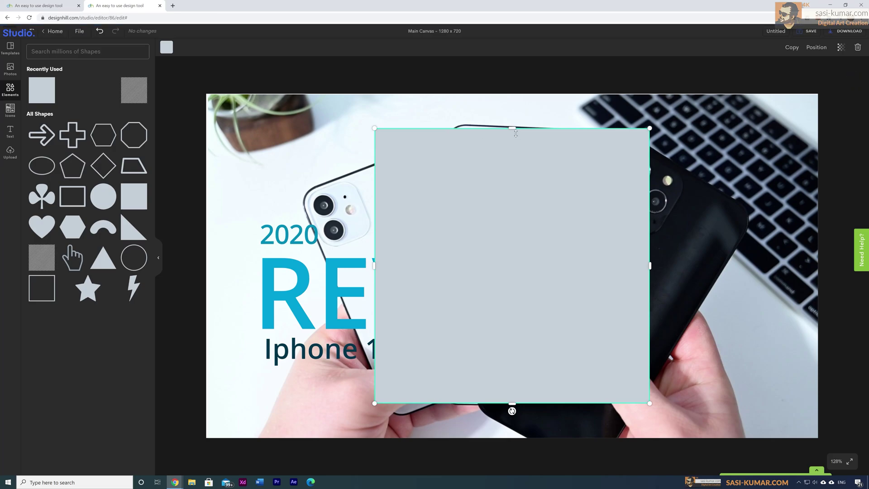
Step: Resize the gray square into a wide horizontal band from the canvas's left edge to just past REVIEW, covering the 2020 and REVIEW text
left_click_drag(515, 129, 510, 217)
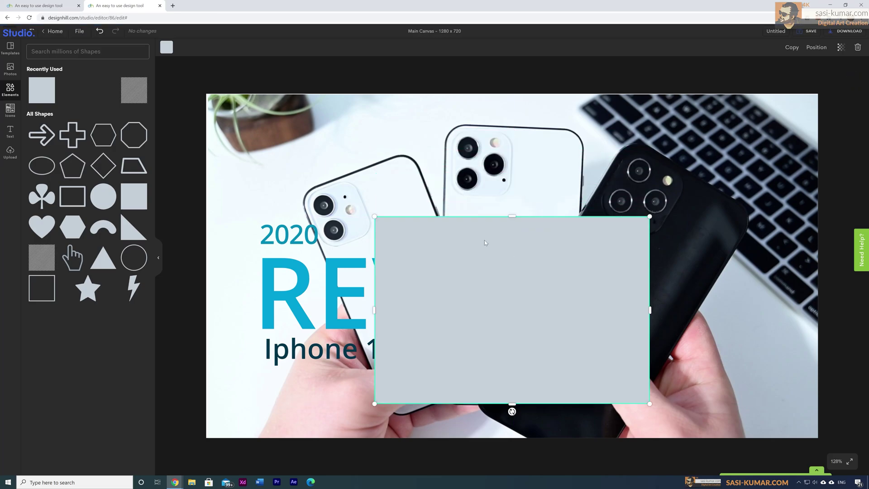
left_click_drag(374, 310, 208, 307)
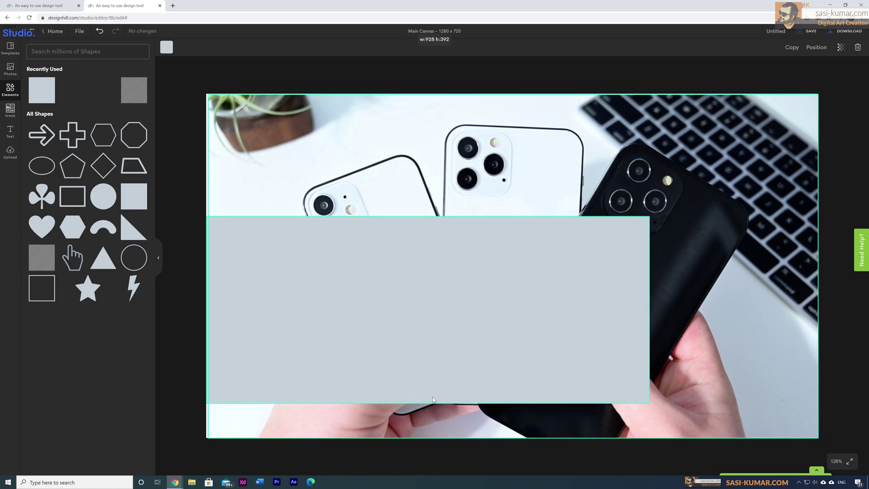
left_click_drag(432, 399, 436, 337)
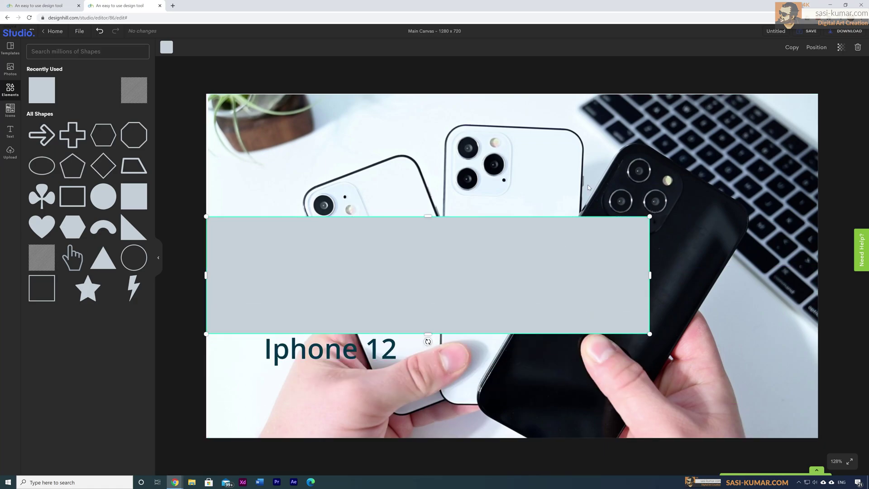
Step: Send the gray band backward in the stacking order until it sits behind the 2020 and REVIEW text
left_click(819, 48)
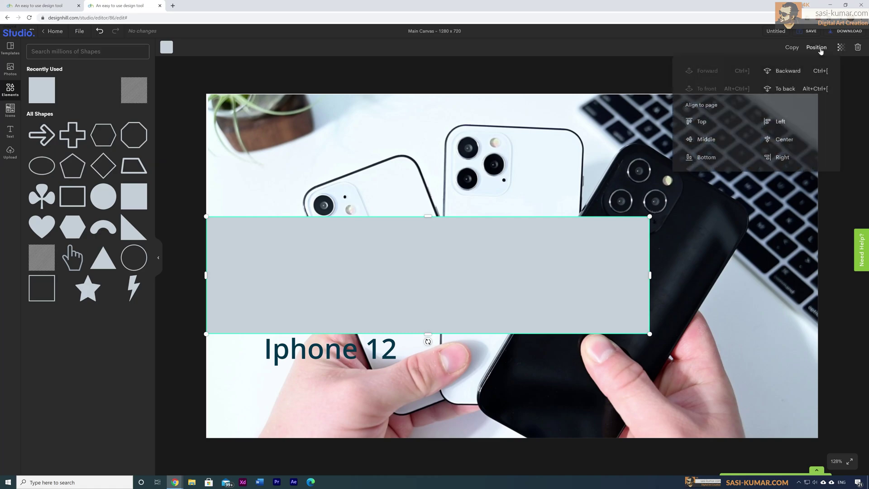
left_click(811, 76)
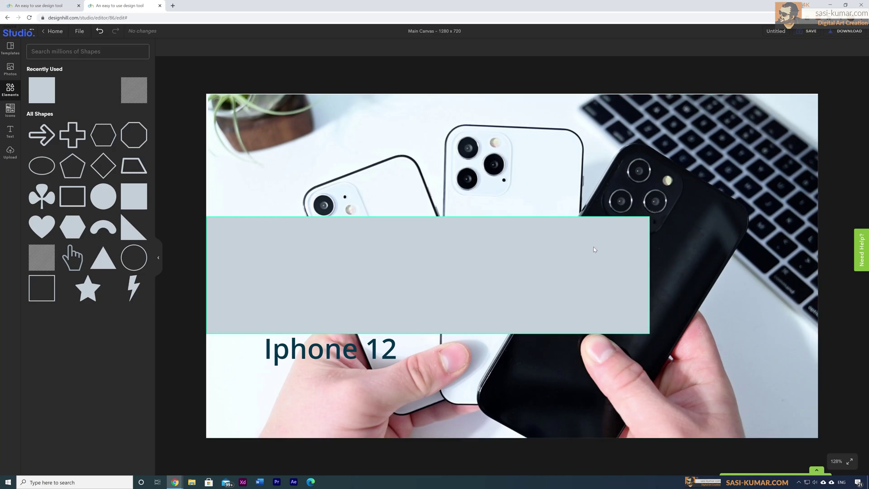
left_click(593, 246)
left_click(816, 47)
left_click(811, 75)
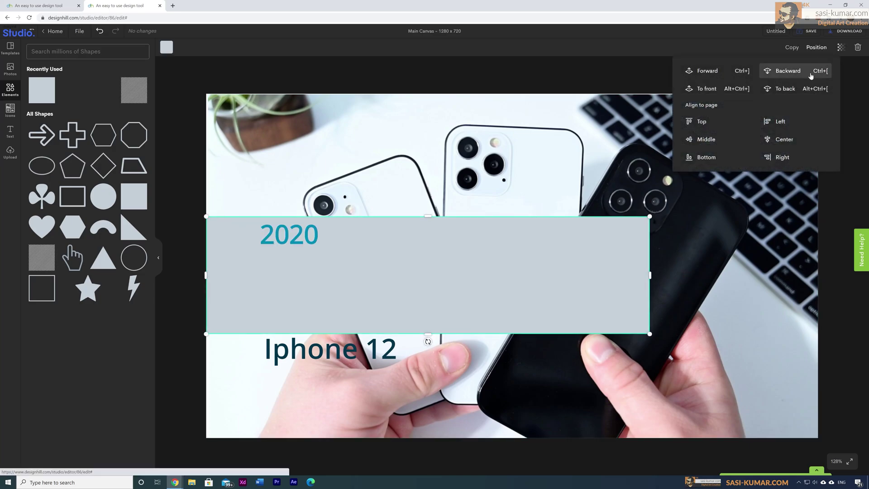
left_click(810, 71)
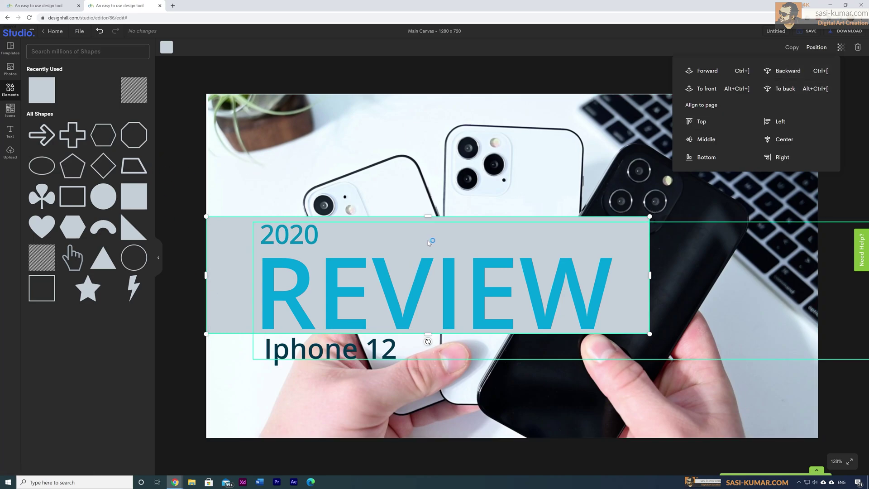
Step: Lower the gray band's top edge to just above the REVIEW letters so the band no longer extends behind 2020
left_click(571, 247)
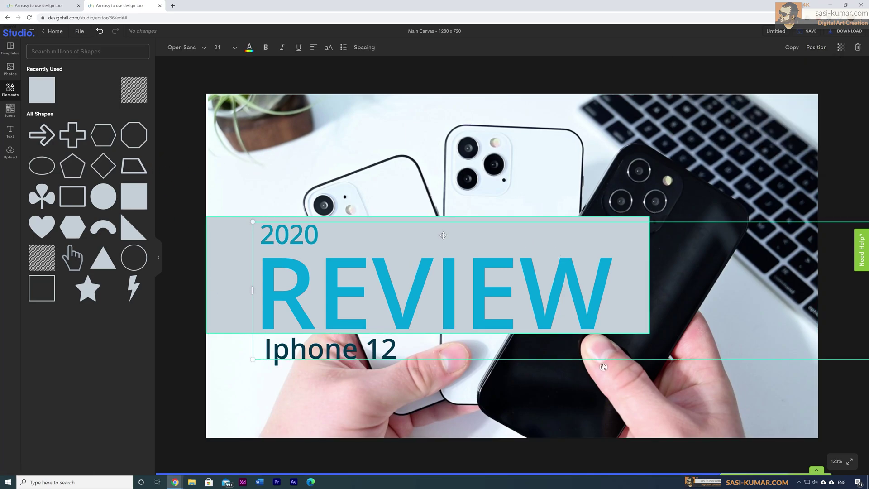
left_click(230, 238)
left_click_drag(427, 217, 424, 249)
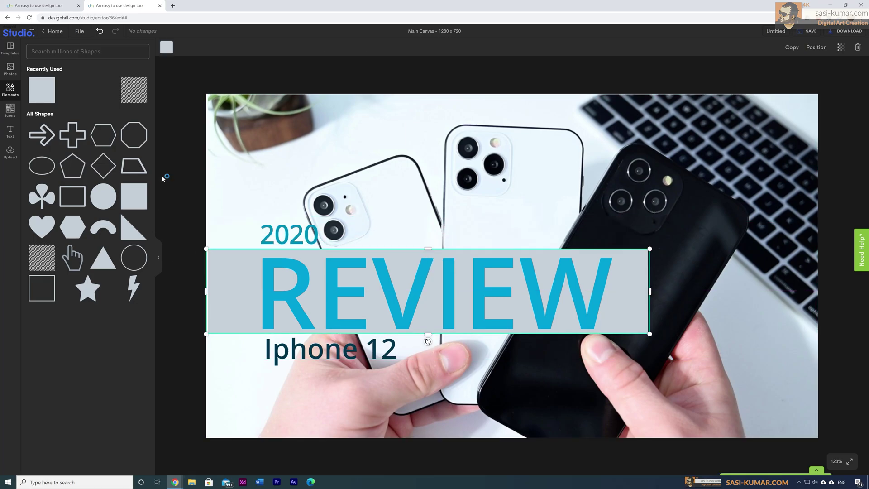
Step: Fill the band with medium teal-blue from the default colors and change the REVIEW text to white
left_click(167, 48)
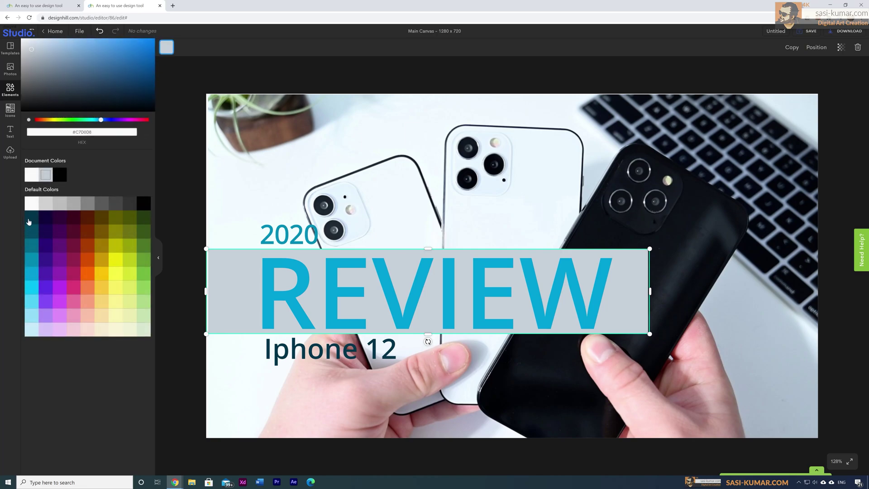
left_click(31, 265)
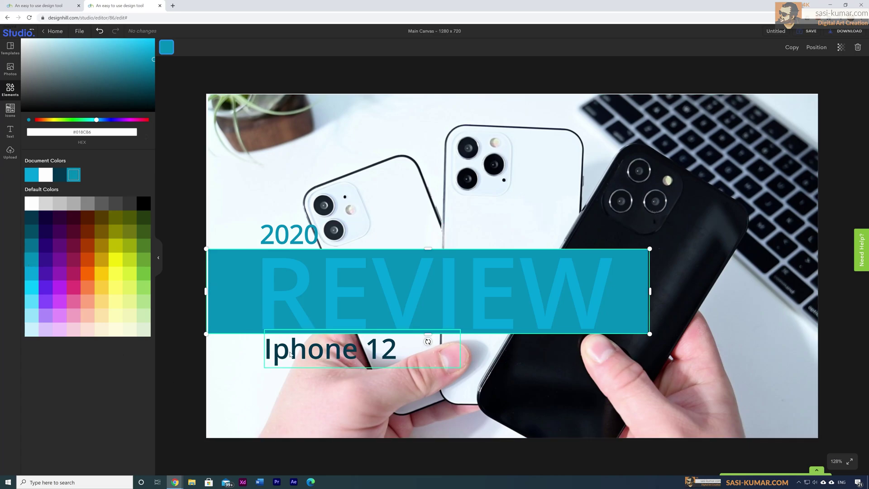
left_click(343, 301)
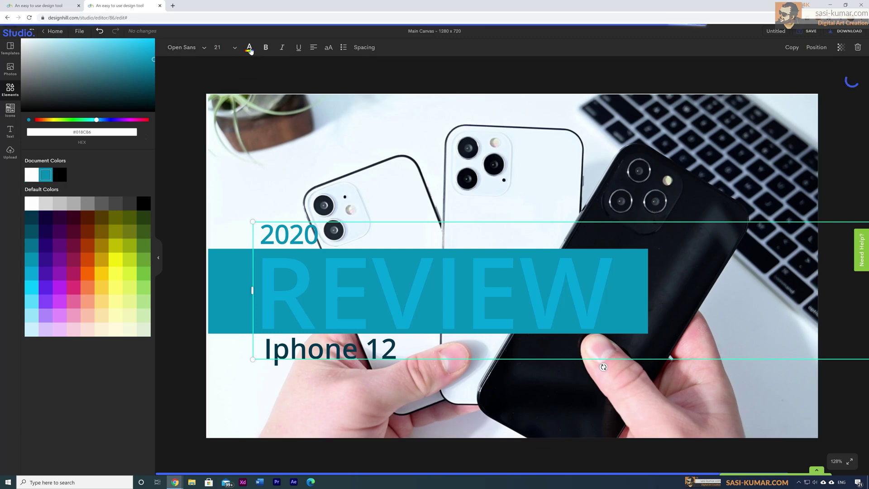
left_click(32, 176)
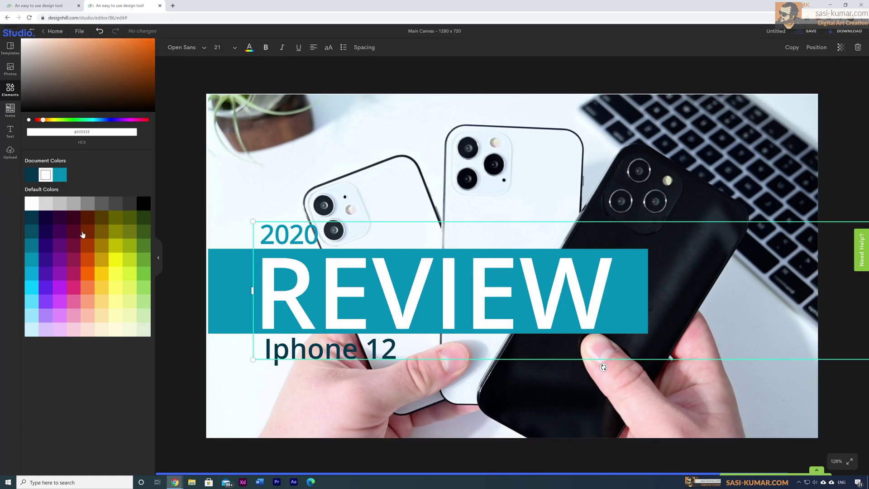
left_click(201, 194)
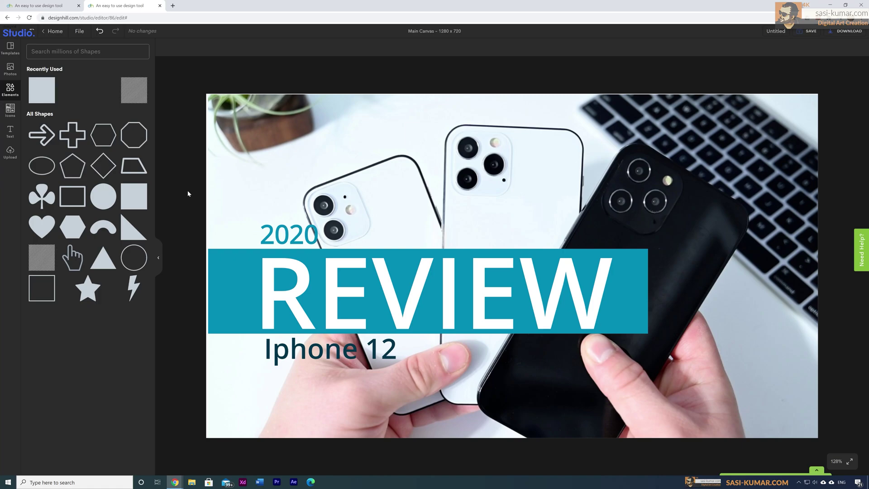
Step: Nudge the teal band's left edge toward the canvas's left border
left_click(227, 309)
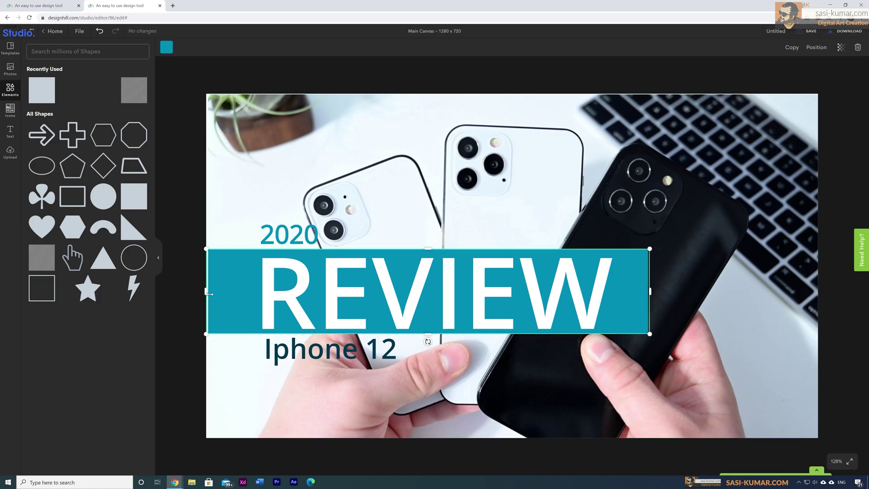
left_click_drag(208, 303, 208, 298)
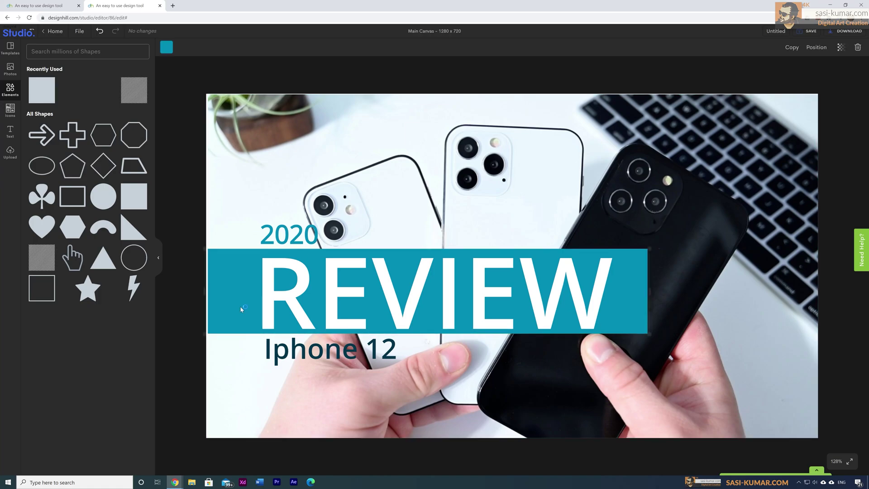
left_click(184, 391)
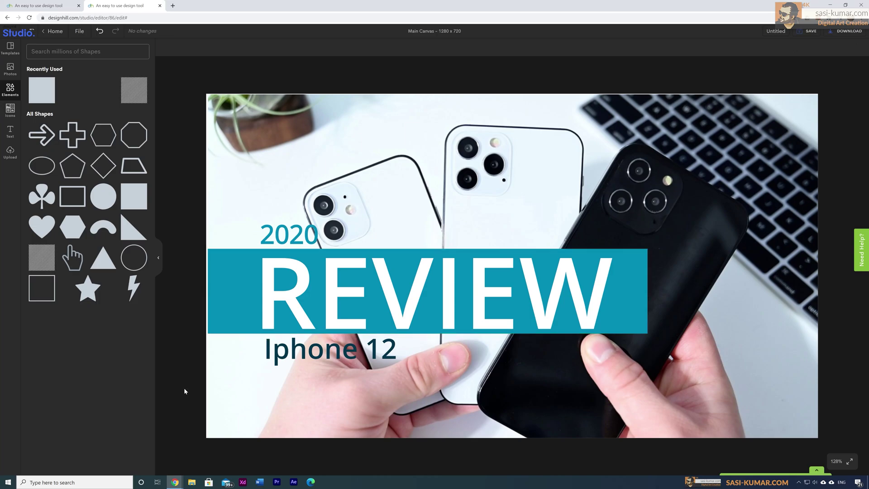
Step: Duplicate the teal band, place the copy directly beneath it and shorten the copy to a thin strip covering "Iphone 12"
left_click(236, 277)
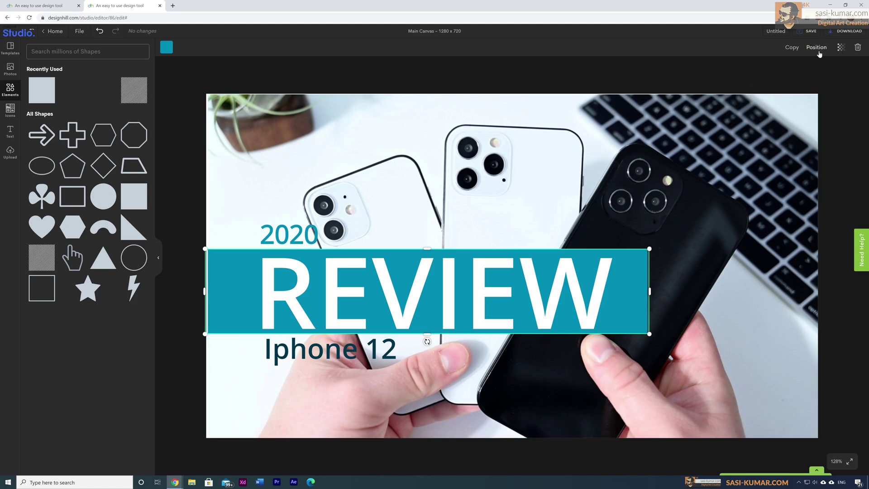
left_click(790, 49)
left_click_drag(398, 253, 315, 361)
left_click_drag(426, 419, 433, 371)
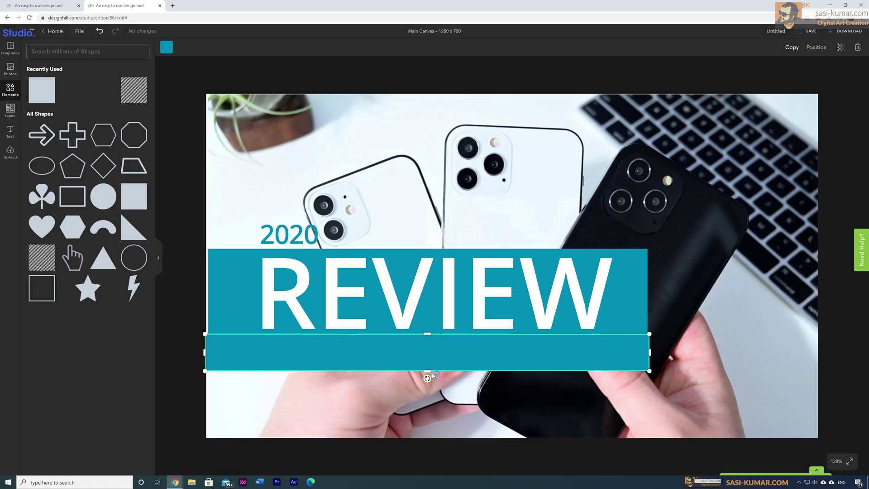
Step: Send the lower strip behind the "Iphone 12" text and fill it with the very dark teal-blue from the default colors
left_click(816, 47)
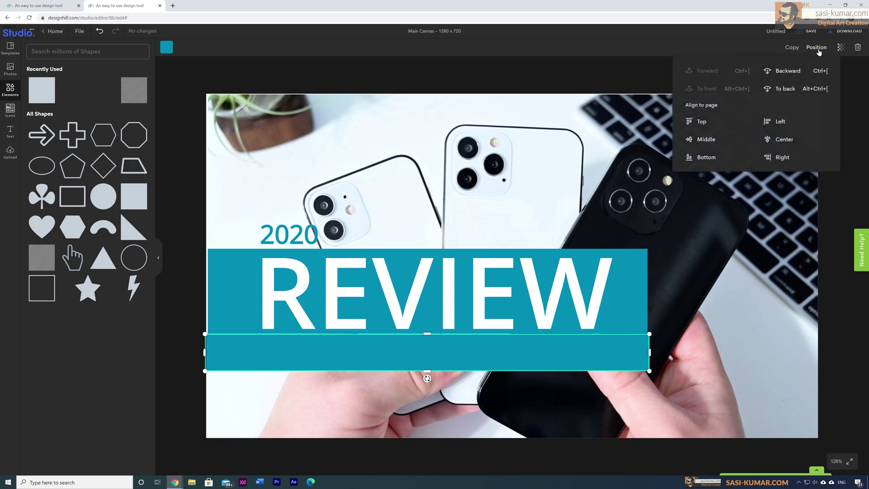
left_click(814, 76)
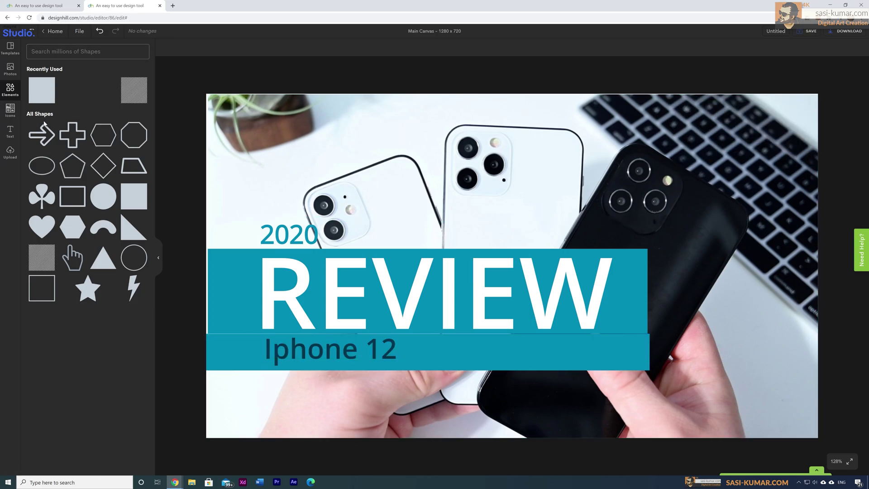
left_click(232, 360)
left_click(166, 47)
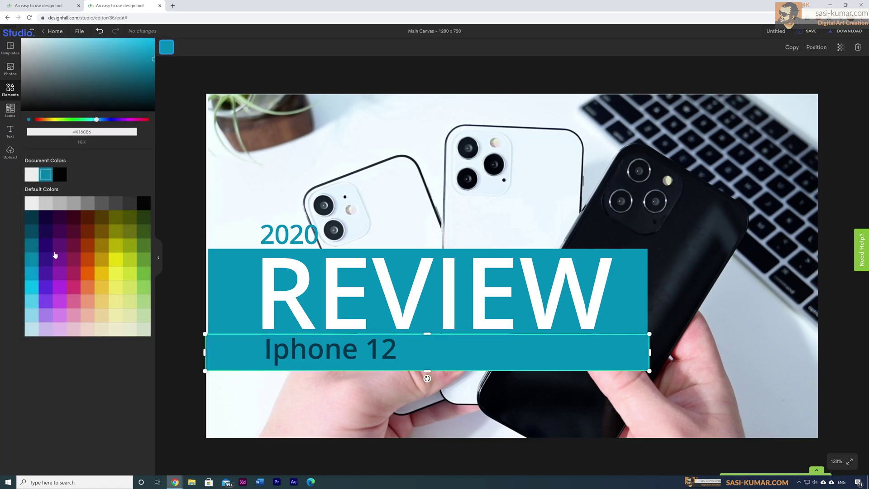
left_click(34, 230)
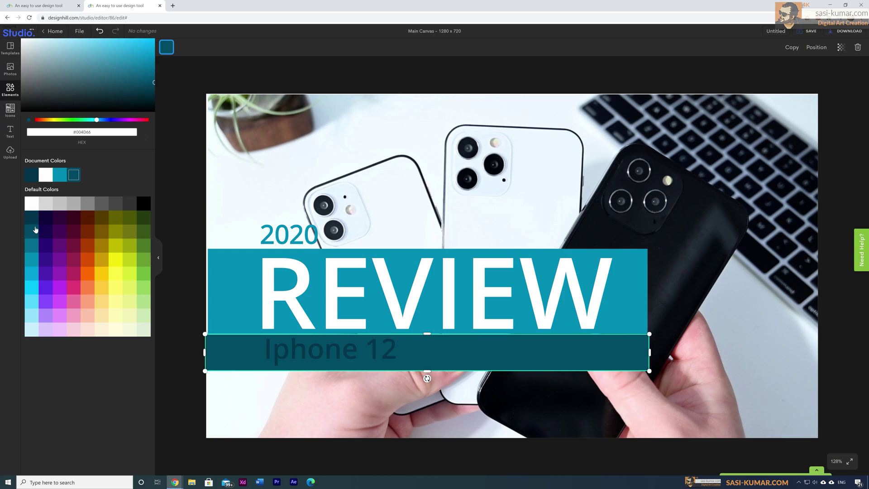
left_click(175, 353)
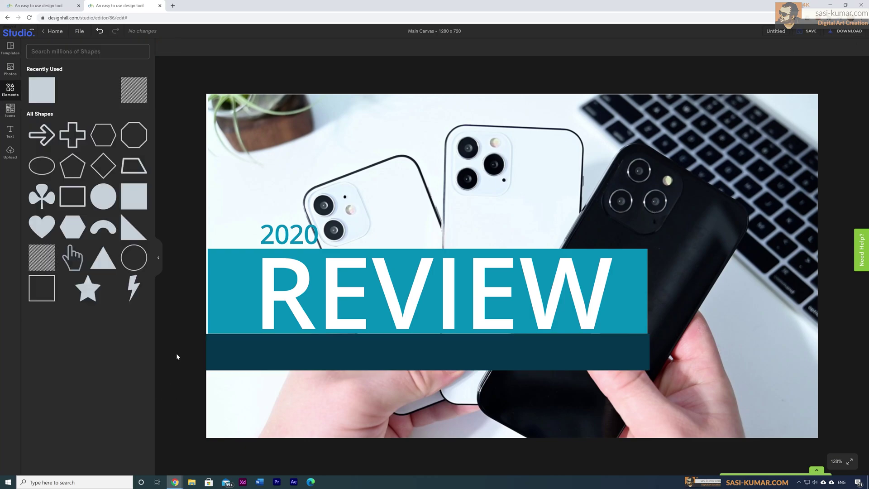
Step: Change the "Iphone 12" text on the dark strip to bright cyan from the default colors
left_click(285, 350)
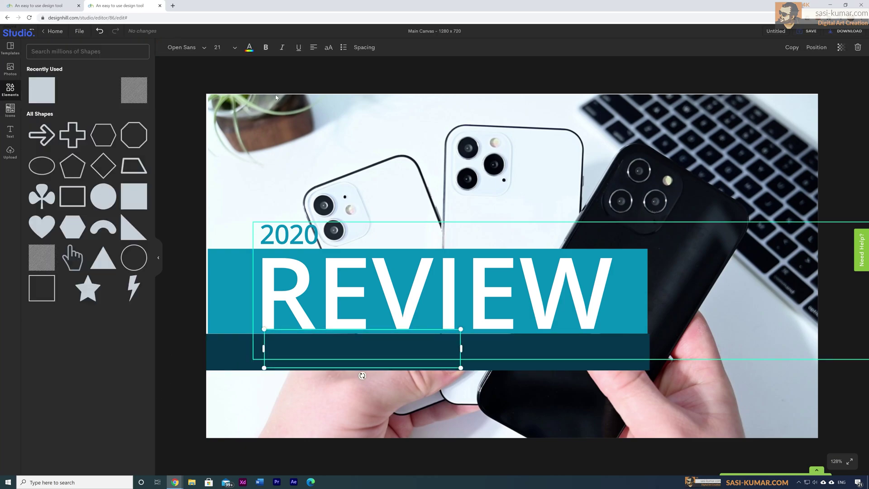
left_click(255, 50)
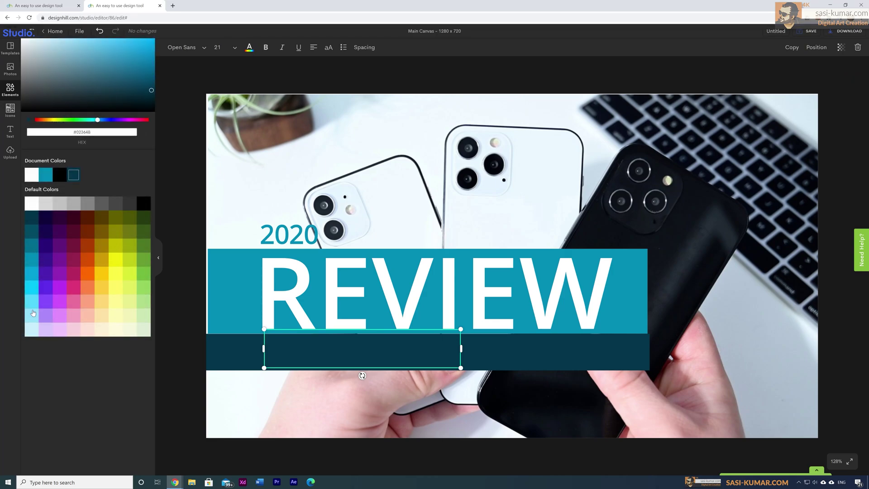
left_click(36, 286)
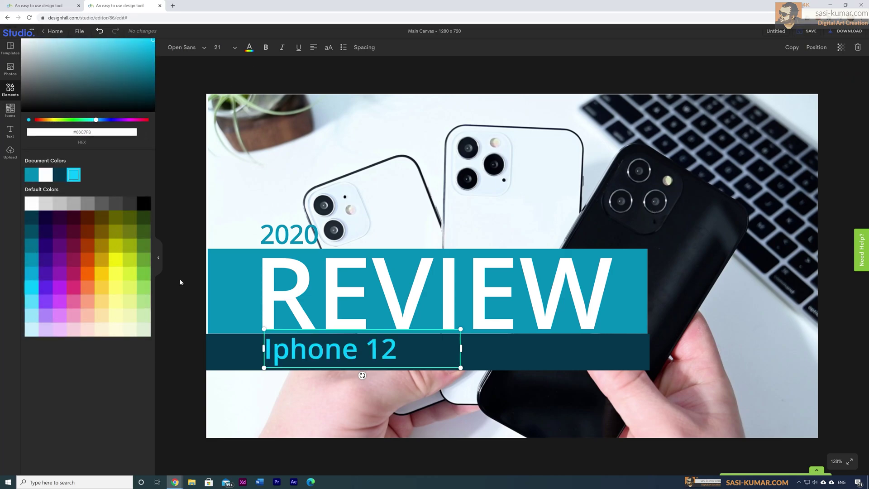
left_click(186, 228)
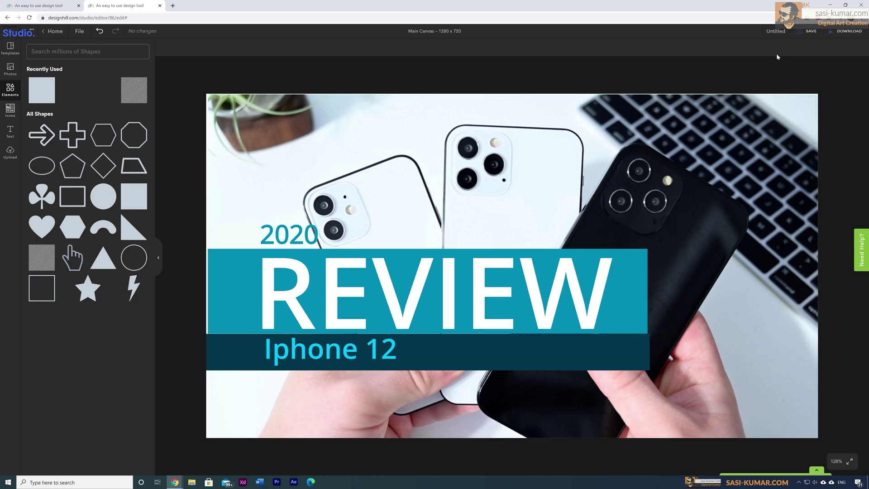
Step: Rename the untitled design to "I-phone-Thumbnail" and save it
left_click(775, 31)
type("I-phone-Thumnail")
right_click(770, 30)
left_click(792, 38)
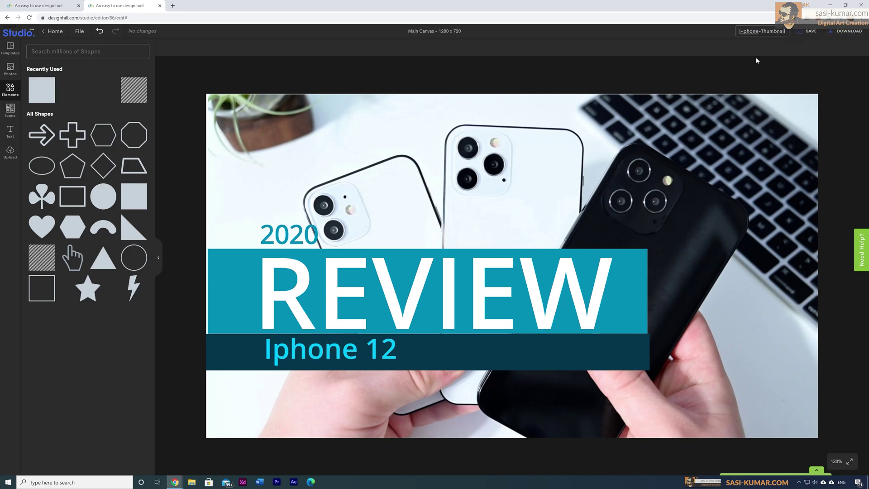
left_click(810, 30)
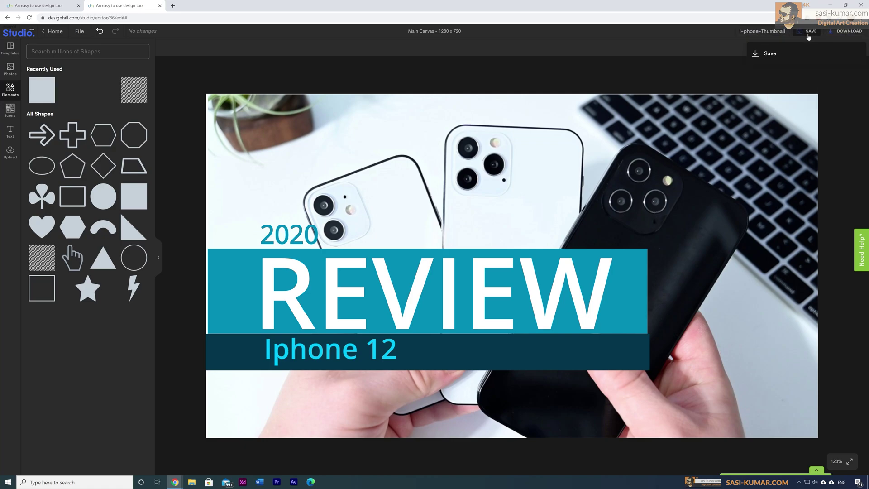
left_click(765, 55)
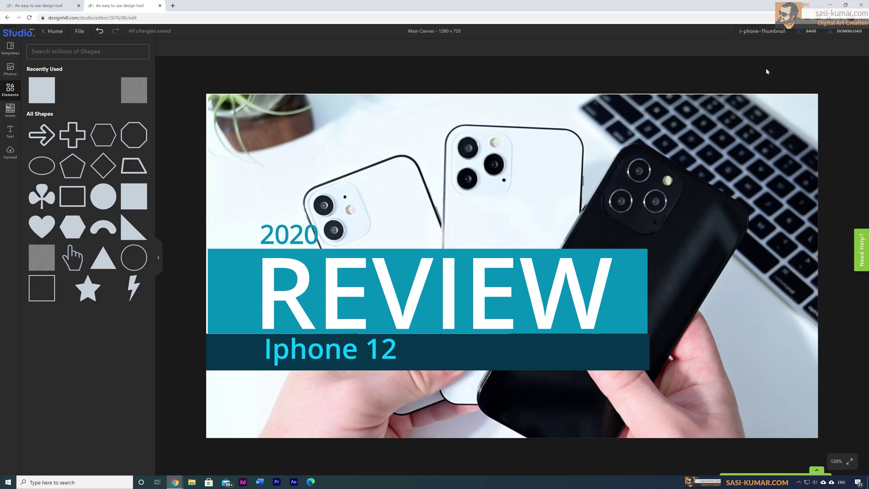
Step: Switch to the Studio dashboard, reload it and check Your Designs for the saved I-phone-Thumbnail project
left_click(60, 6)
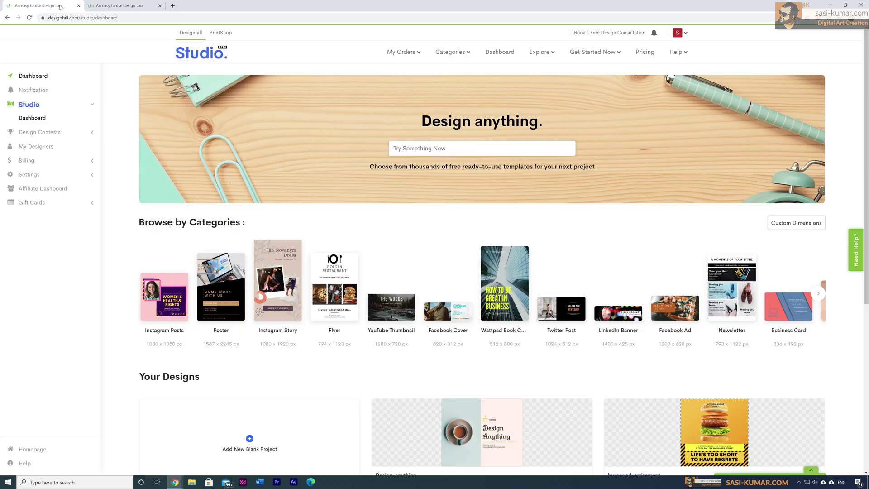
left_click(30, 18)
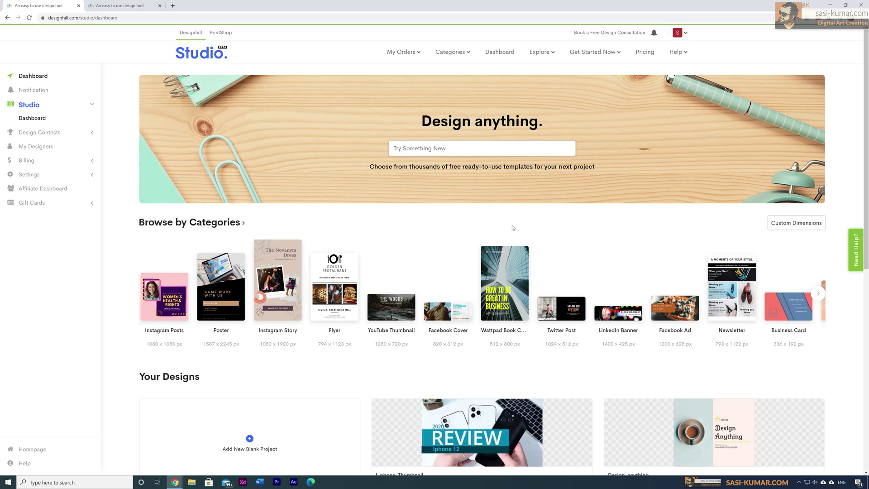
scroll(514, 227, "down", 2)
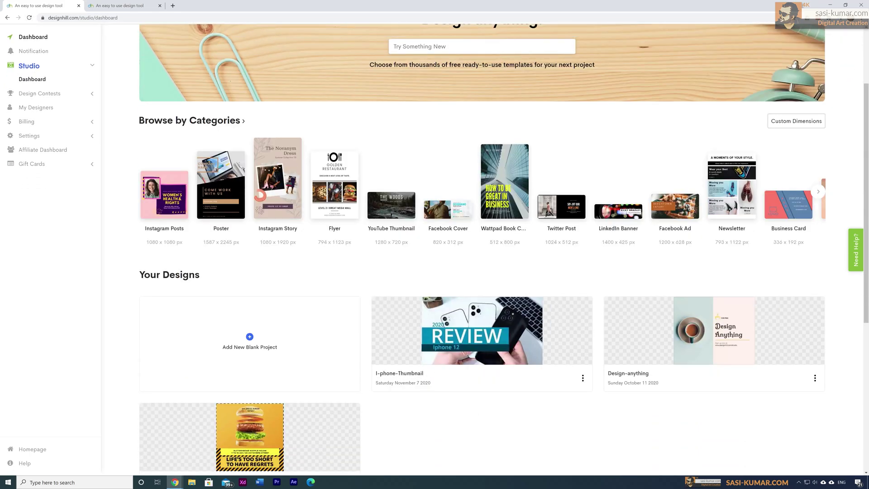
Step: Open the saved I-phone-Thumbnail project from Your Designs and download it as a PNG at size 1x
left_click(495, 322)
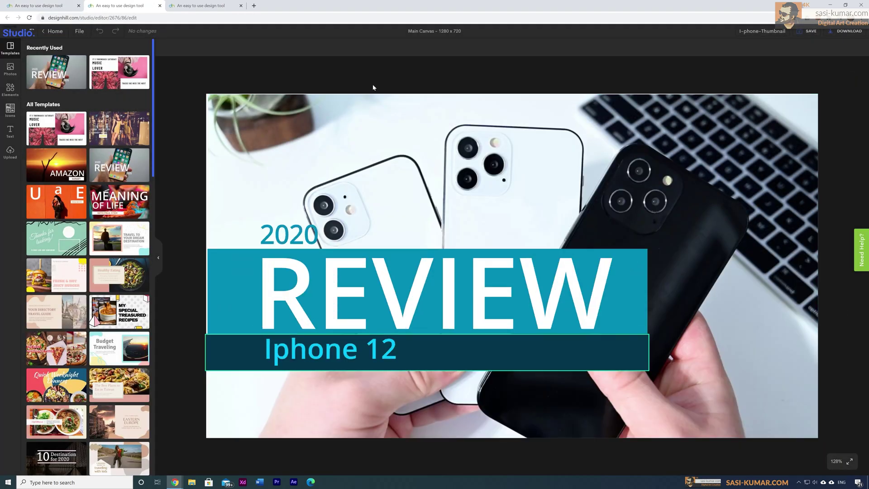
left_click(853, 32)
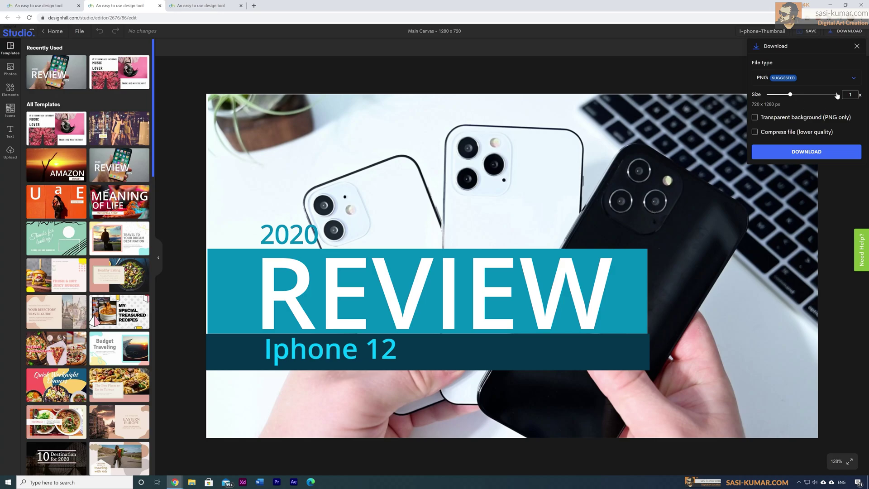
mouse_move(790, 94)
left_mouse_down()
mouse_move(843, 97)
mouse_move(787, 102)
left_mouse_up()
left_click(767, 94)
double_click(849, 94)
type("1")
left_click(807, 153)
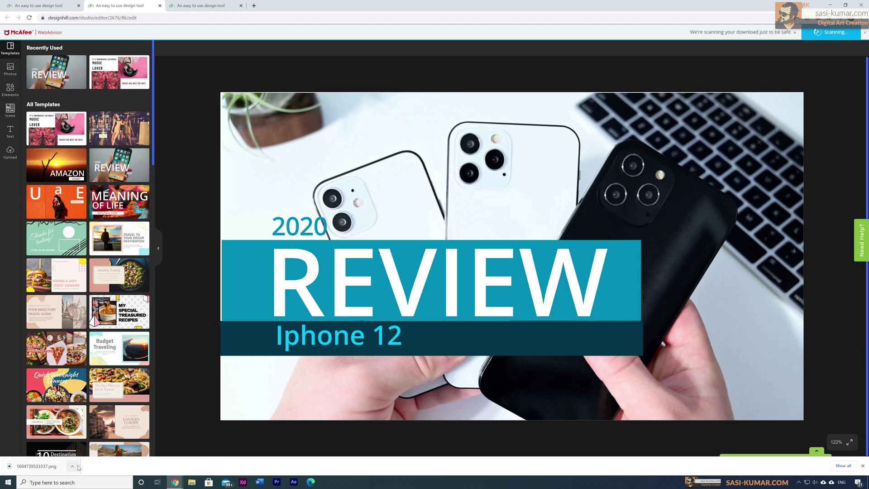
Step: Open the downloaded PNG to check the exported thumbnail and close the image viewer
left_click(46, 470)
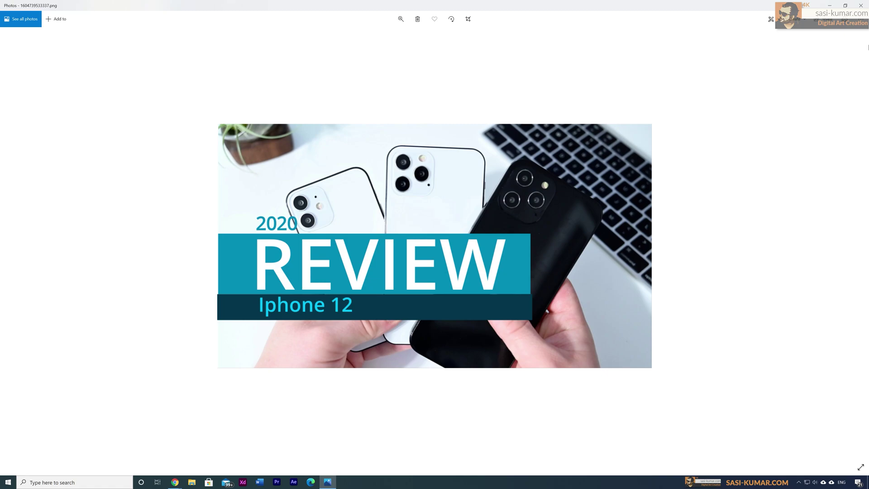
left_click(867, 7)
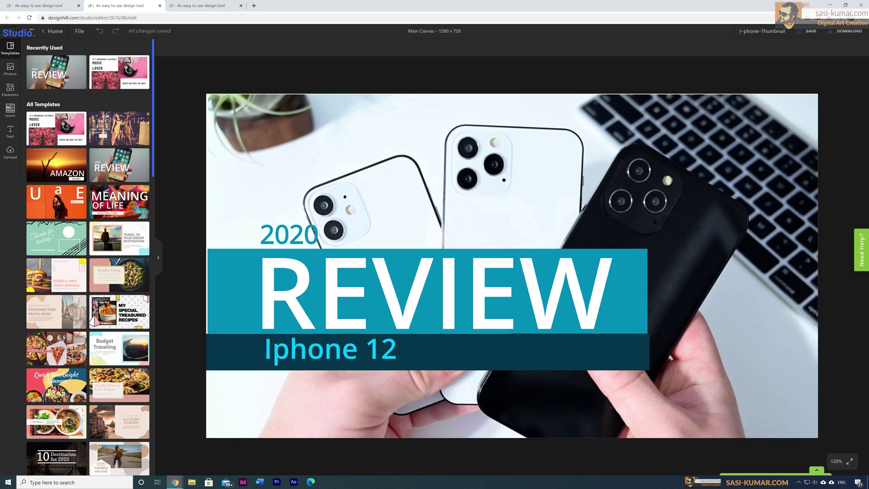
Step: Apply the Amazon Sunset template to the canvas and replace its "AMAZON" title with "Weekend"
left_click(63, 157)
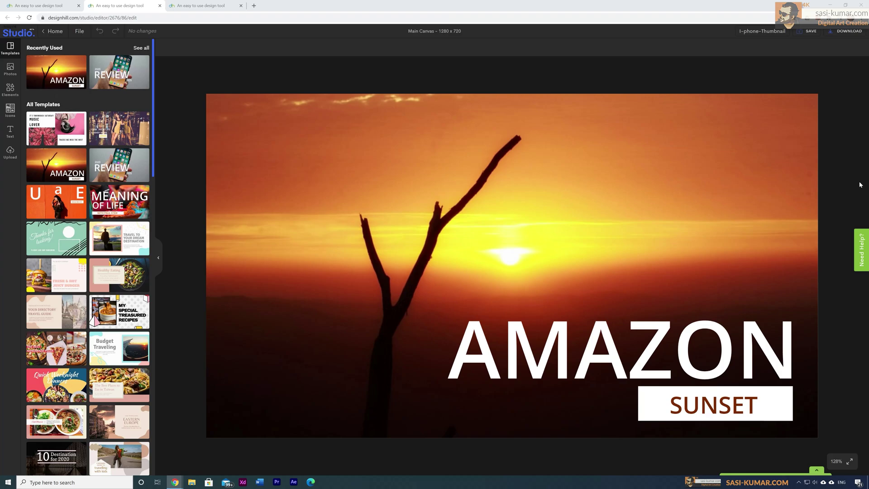
left_click(598, 347)
left_click_drag(598, 347, 613, 352)
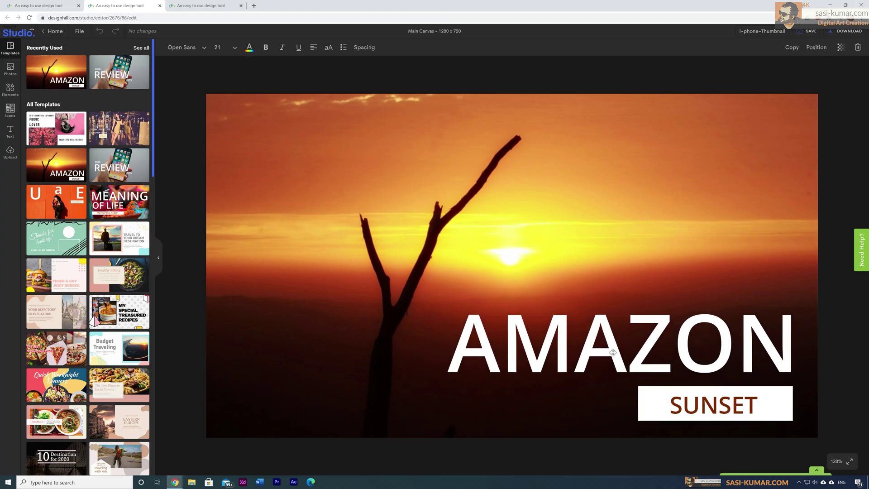
double_click(679, 353)
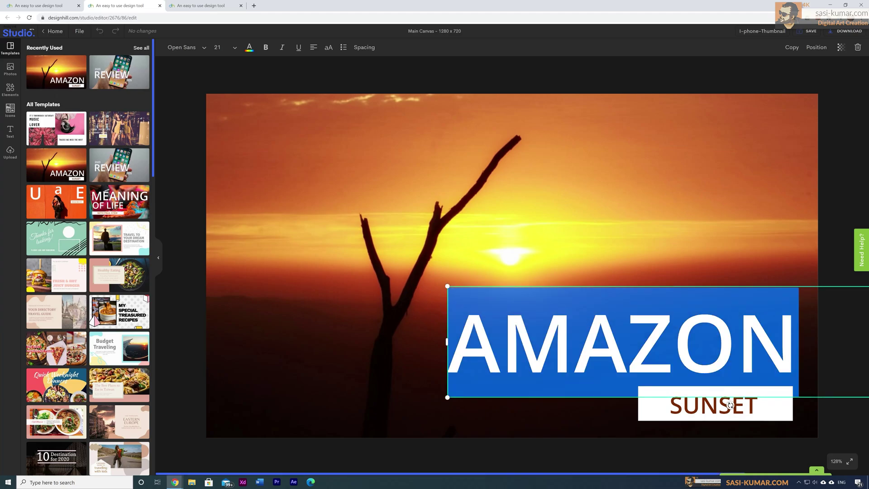
type("Weekend")
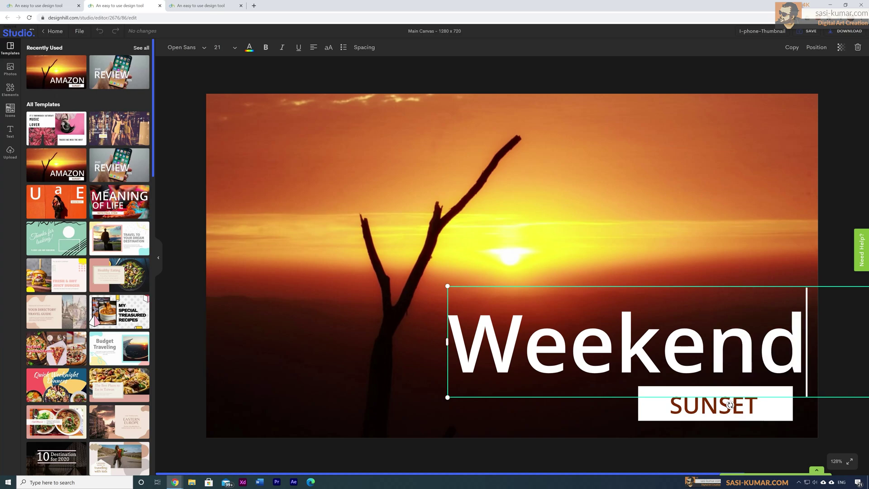
Step: Replace the "SUNSET" text in the white box with "VLOG"
left_click(724, 404)
double_click(725, 404)
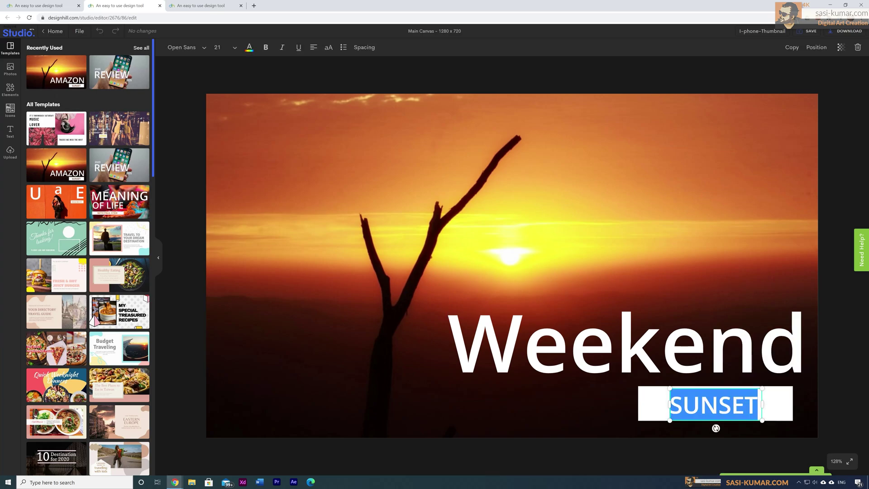
type("vlog")
key("BackSpace")
key("BackSpace")
key("BackSpace")
key("BackSpace")
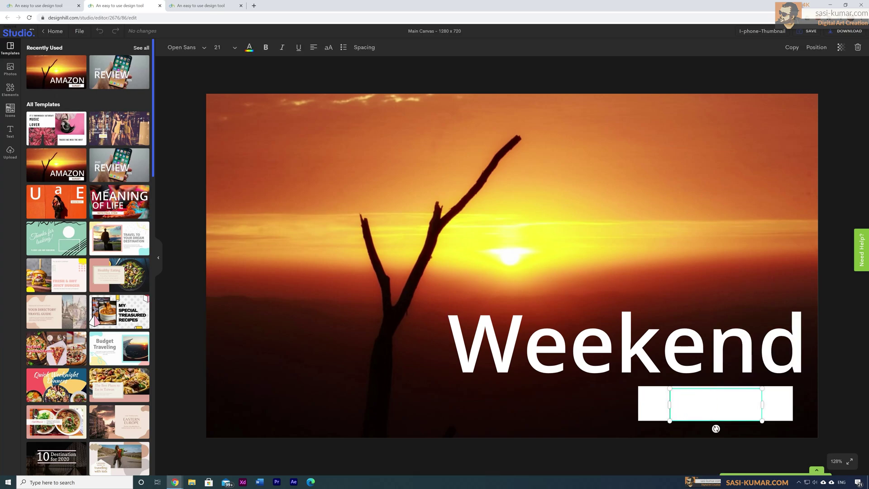
type("VLOG")
left_click(845, 195)
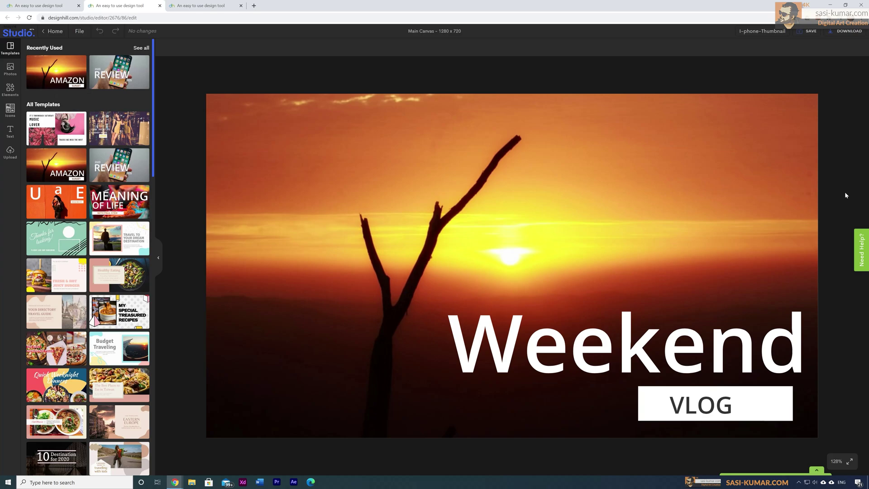
Step: Try Aclonica Regular, Advent Pro Medium and Alegreya Sans Bold on the "Weekend" title and settle on the Alef Medium font
left_click(582, 351)
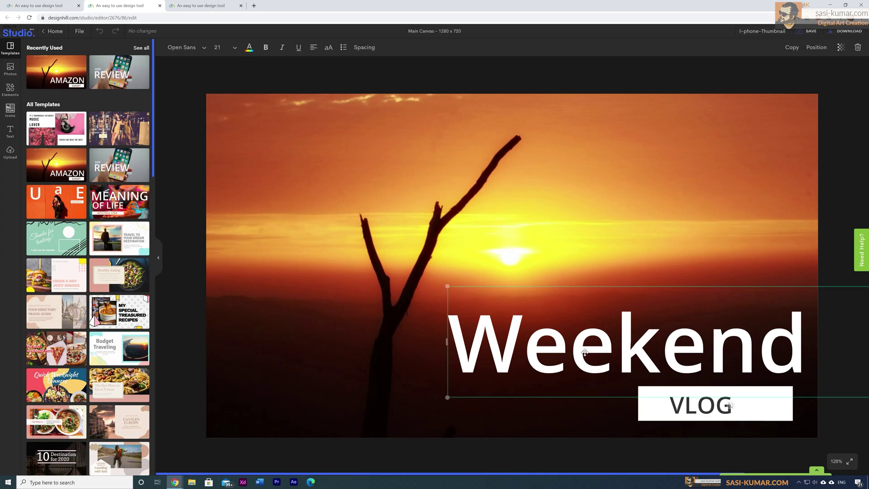
left_click(193, 48)
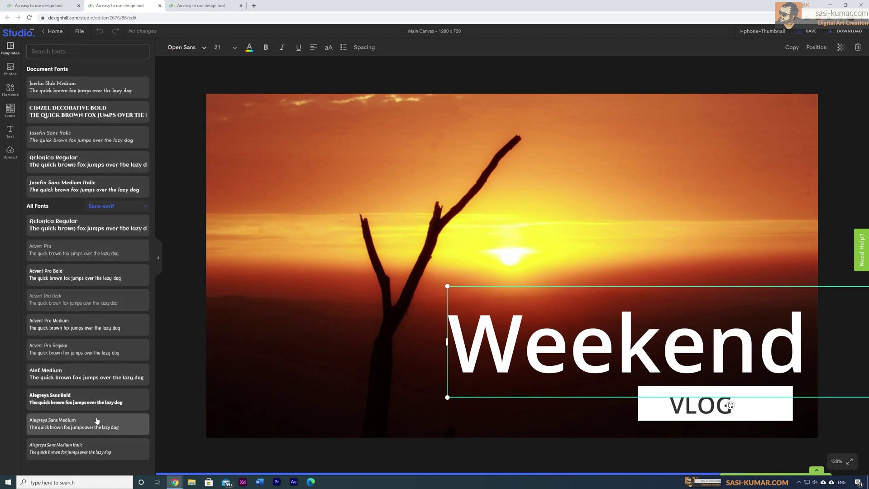
left_click(80, 228)
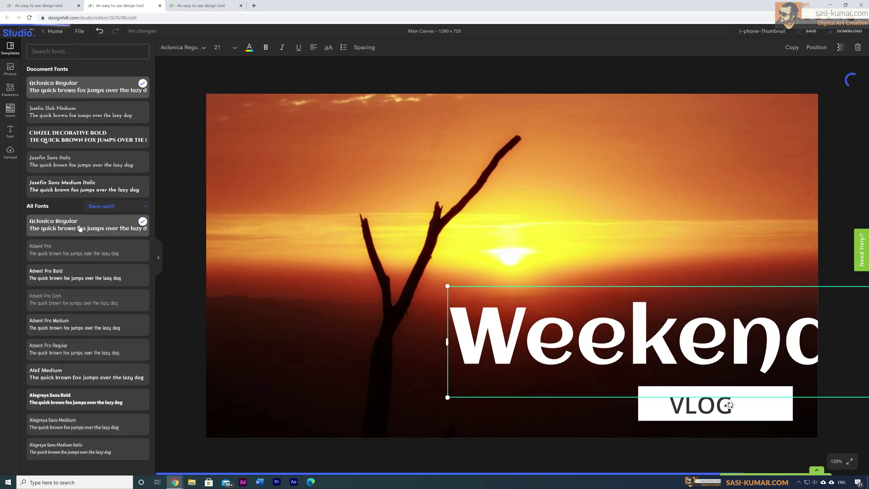
left_click(78, 332)
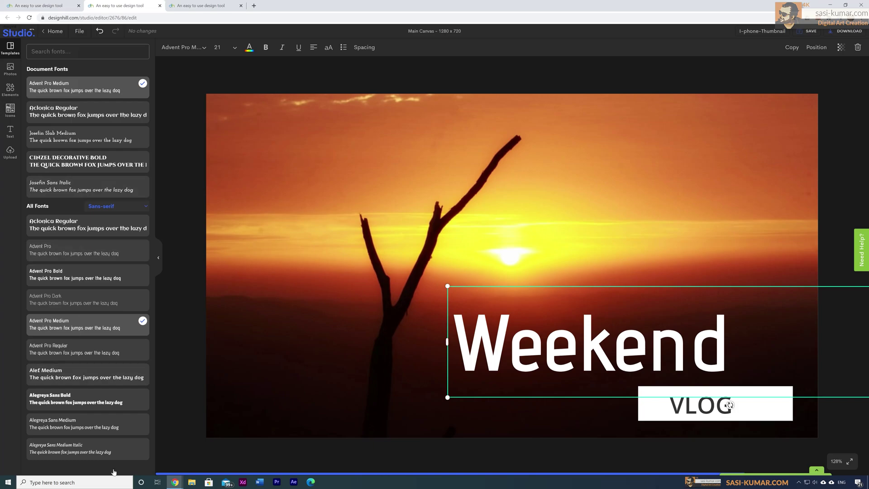
left_click(84, 380)
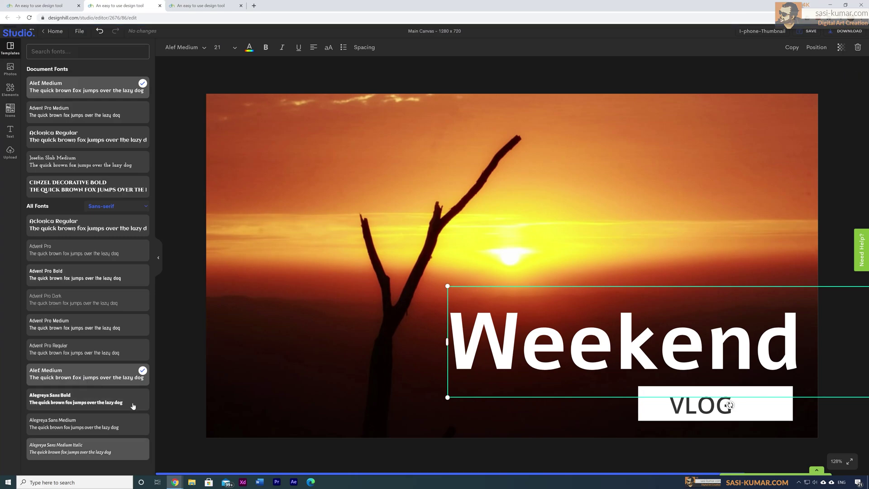
left_click(96, 399)
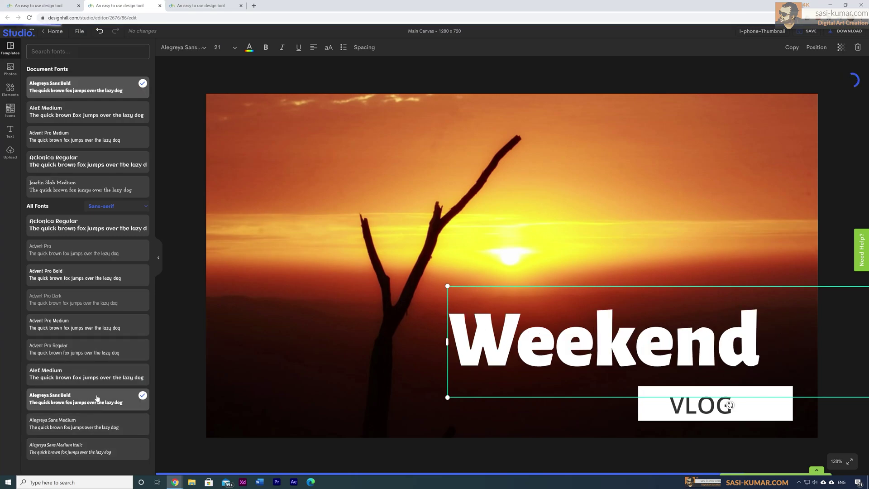
left_click(102, 374)
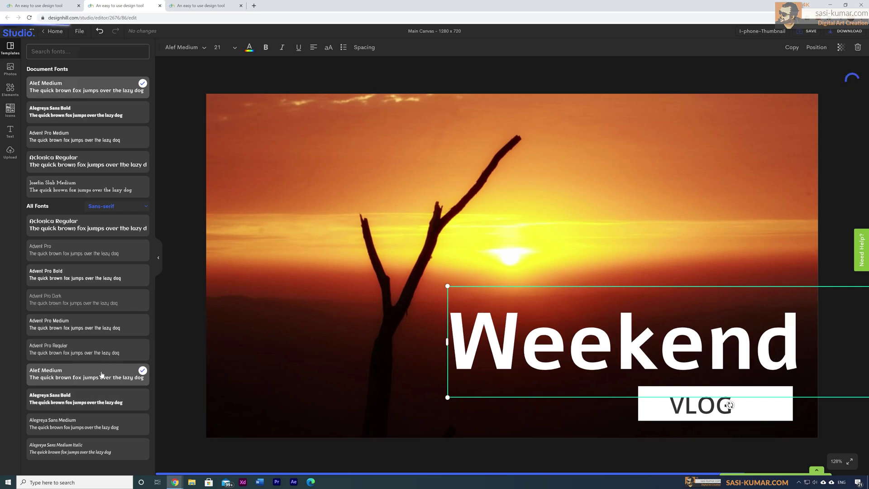
Step: Try font sizes 32 and 28 on the "Weekend" title, repositioning it above the white "VLOG" box each time
left_click(236, 48)
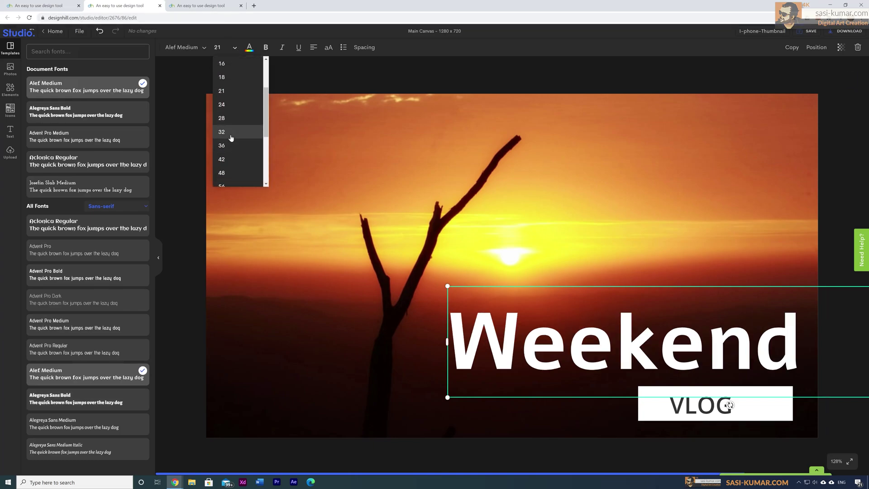
left_click(229, 134)
left_click_drag(609, 368, 442, 325)
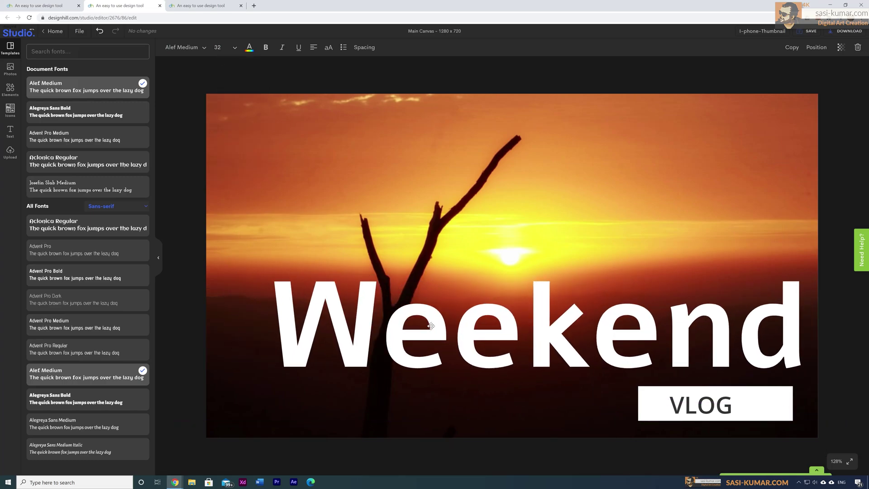
left_click(235, 48)
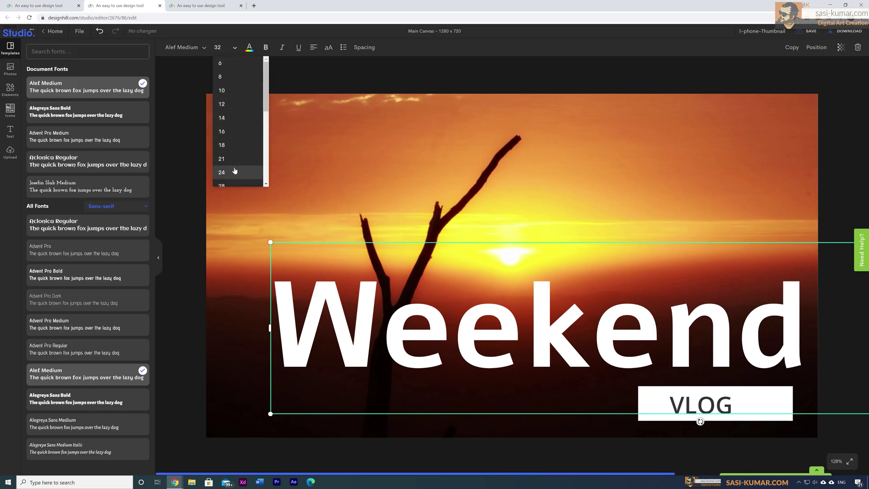
scroll(235, 168, "down", 2)
left_click(235, 152)
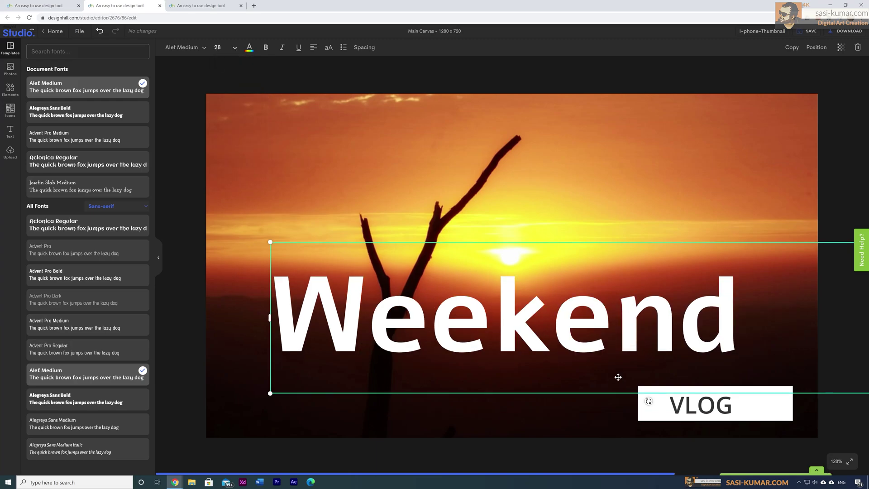
left_click_drag(500, 335, 581, 360)
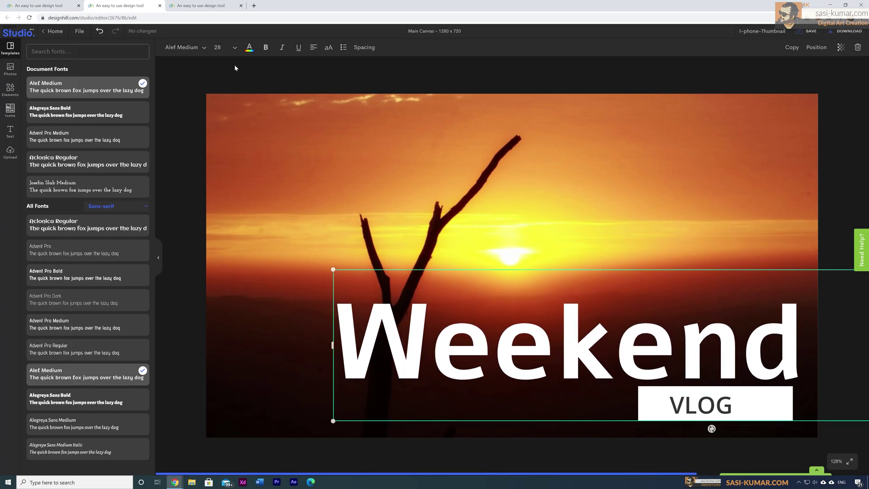
Step: Set the "Weekend" title's font size to 24 and align it just above the white "VLOG" box, near its right edge
left_click(229, 50)
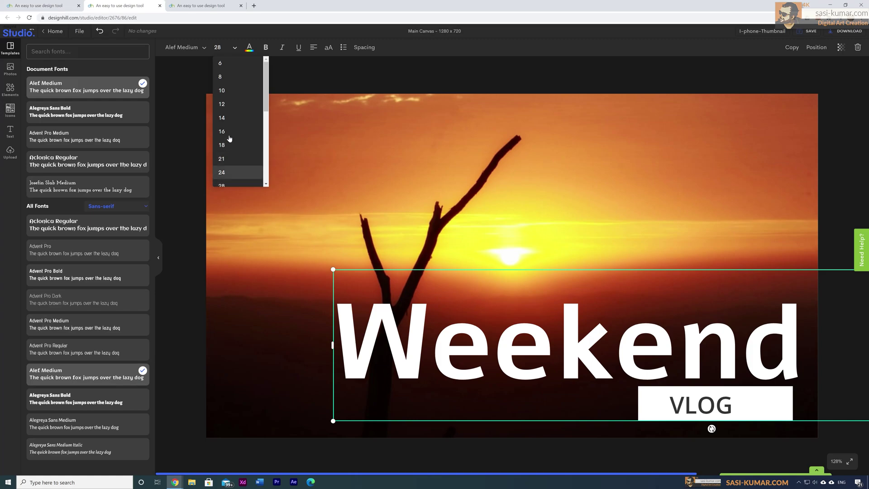
scroll(226, 119, "down", 1)
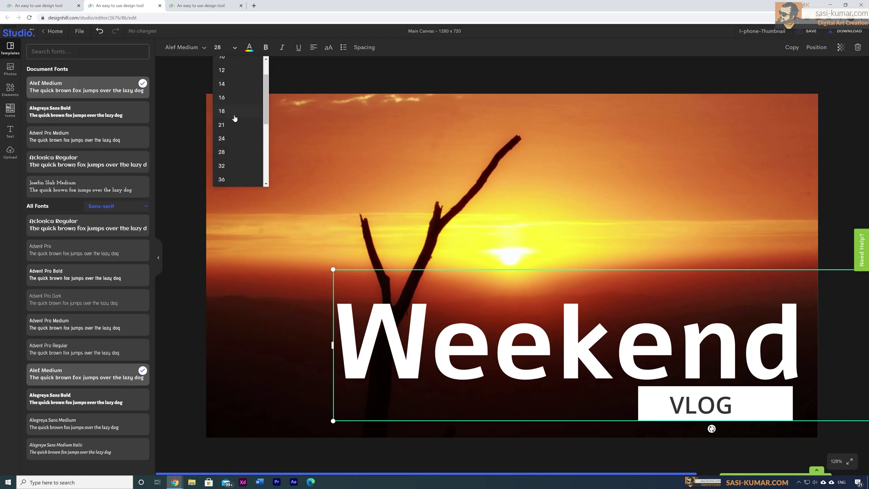
left_click(232, 139)
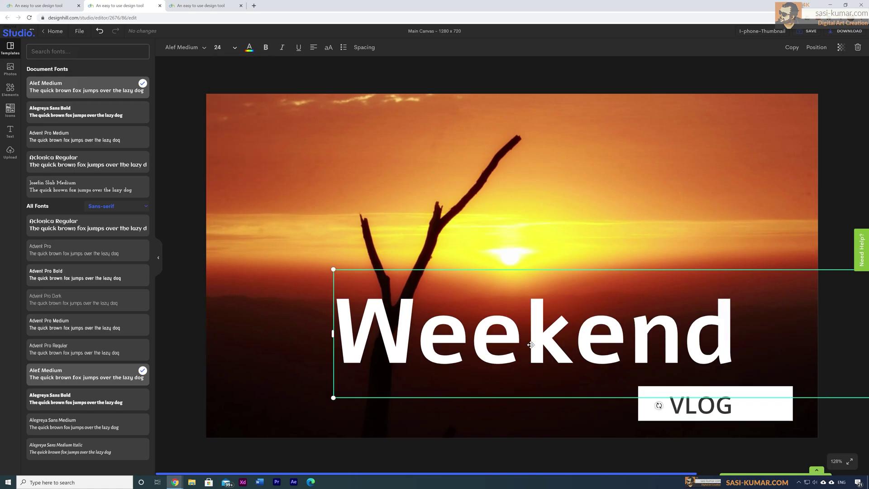
left_click_drag(543, 347, 605, 356)
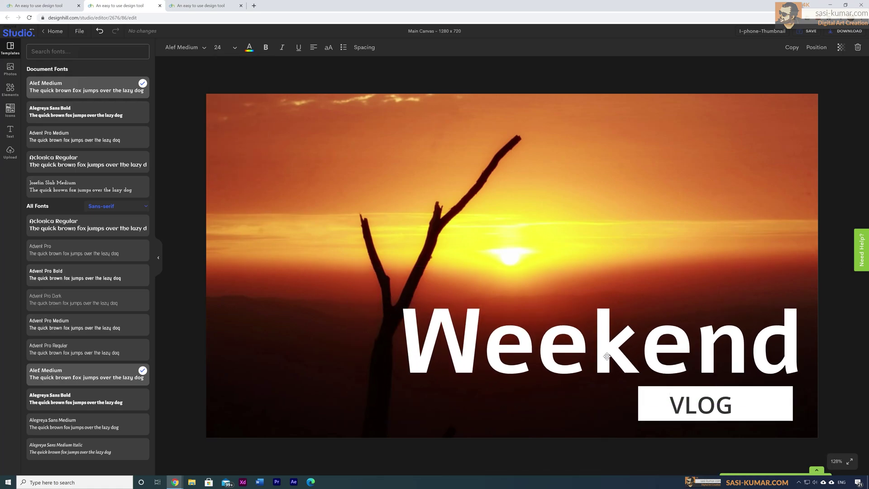
left_click(604, 356)
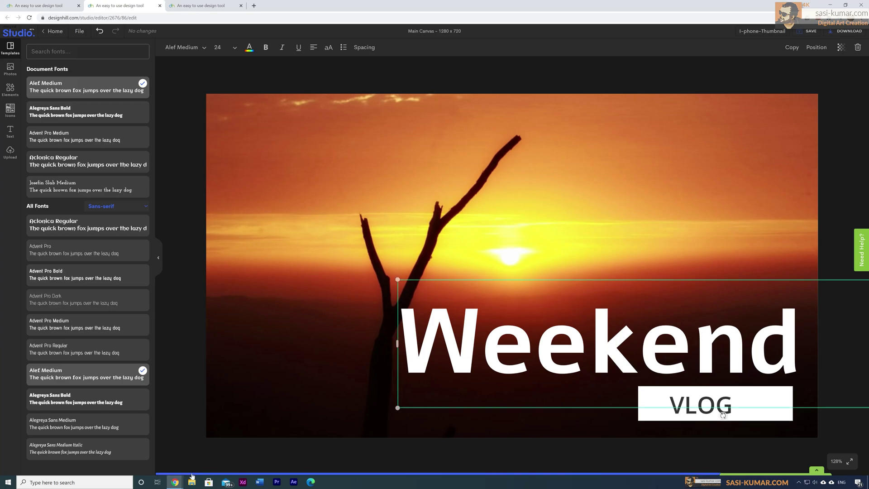
left_click(408, 76)
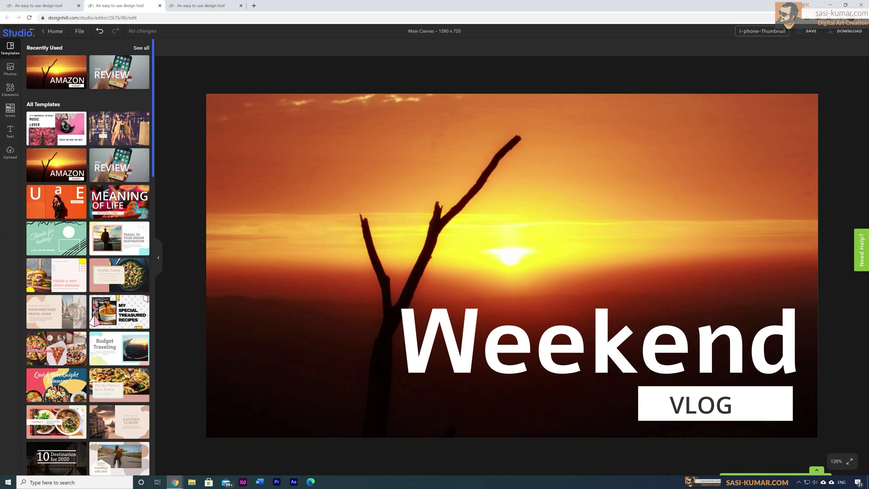
Step: Rename the design to "vlog-Thumbnail" and save it
double_click(751, 31)
key("BackSpace")
key("BackSpace")
key("BackSpace")
type("Vlog")
left_click(810, 33)
left_click(791, 54)
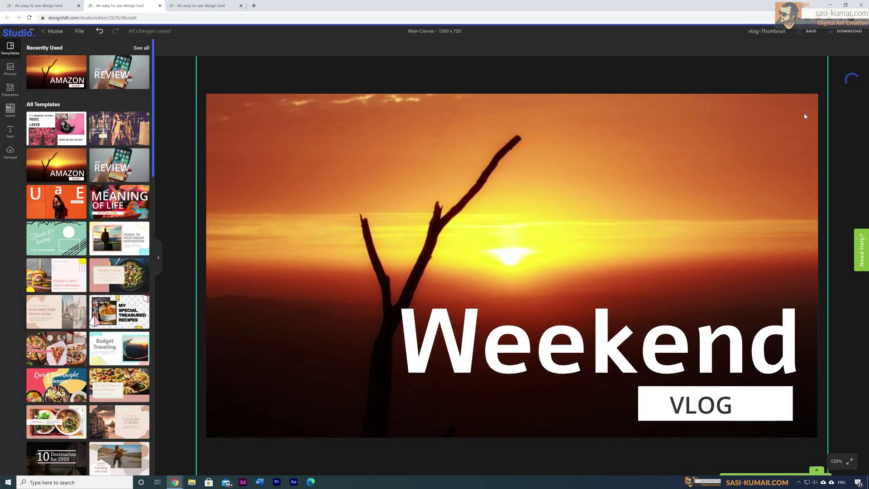
Step: Browse further through the list of available thumbnail templates
scroll(115, 431, "down", 1)
scroll(115, 431, "down", 2)
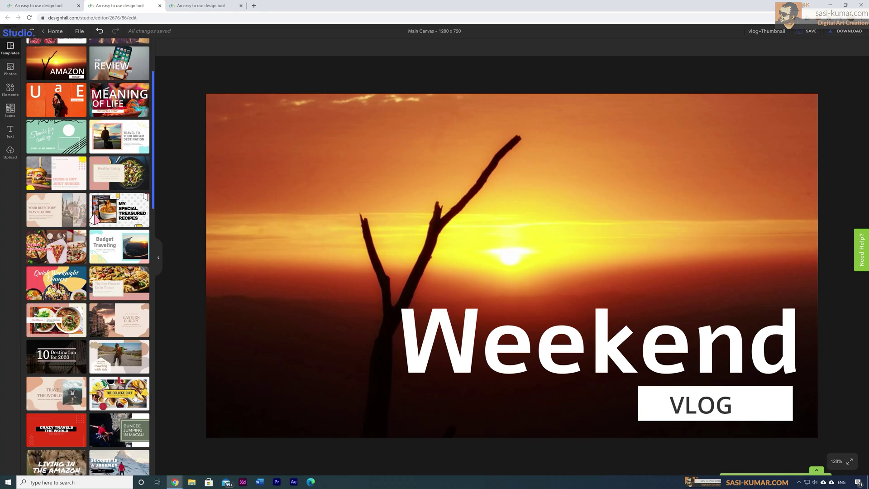
scroll(135, 397, "down", 6)
scroll(135, 398, "down", 3)
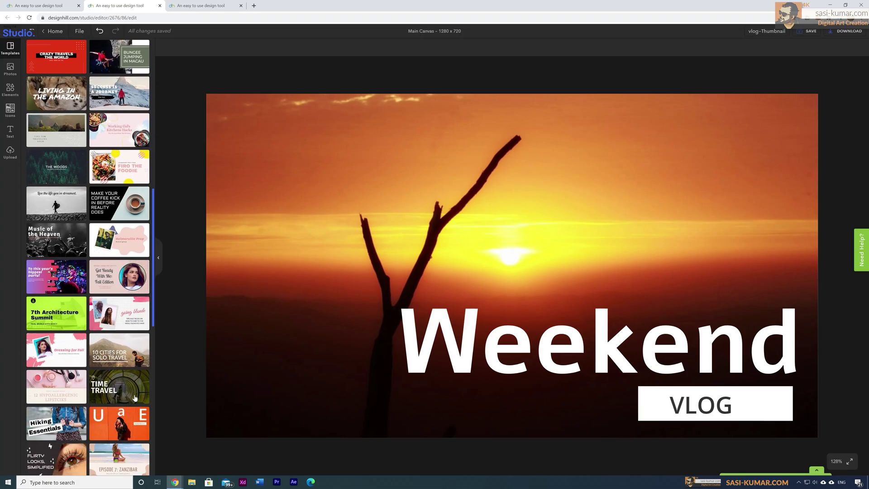
scroll(134, 398, "down", 7)
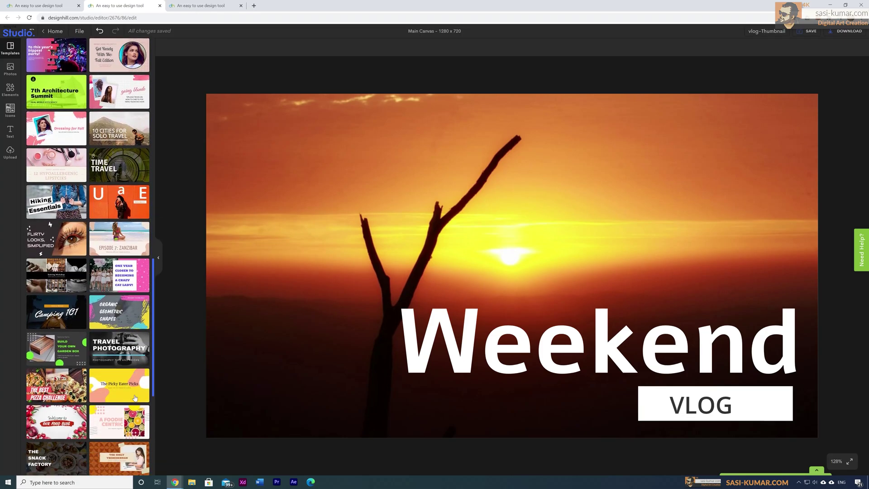
scroll(134, 398, "down", 8)
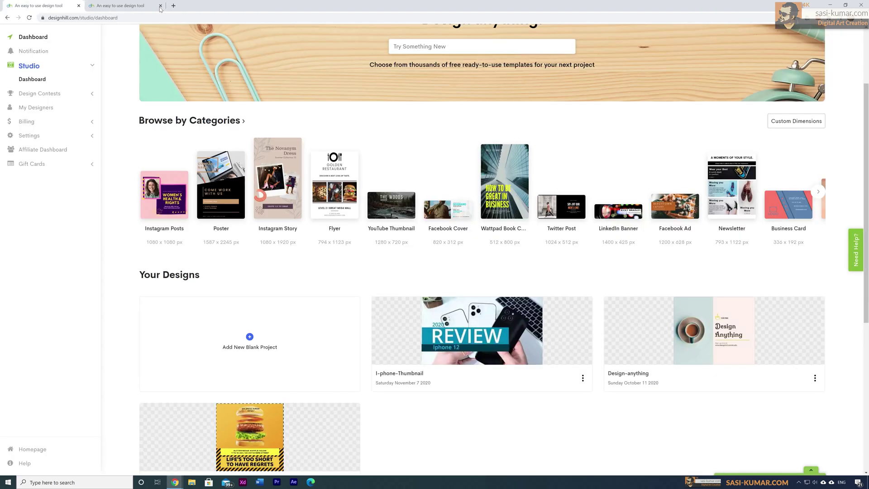
Step: Return to the Studio dashboard, close the extra editor tab and reload the page to check Your Designs
left_click(159, 5)
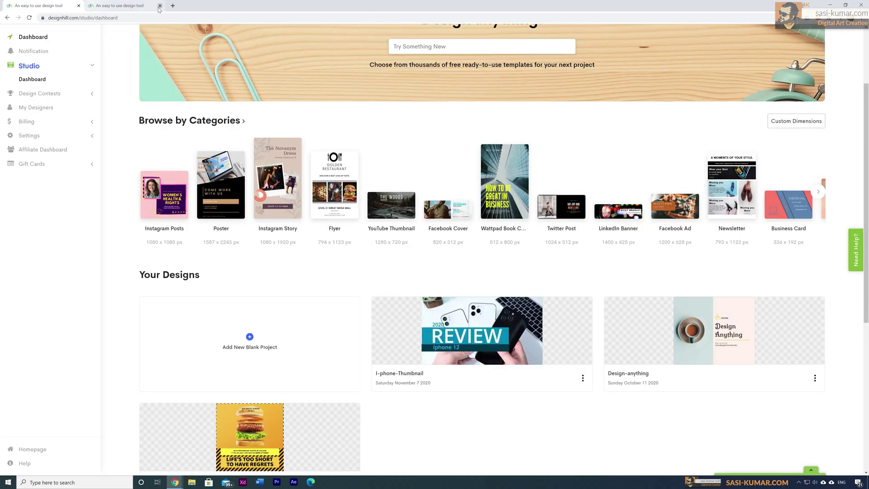
left_click(28, 18)
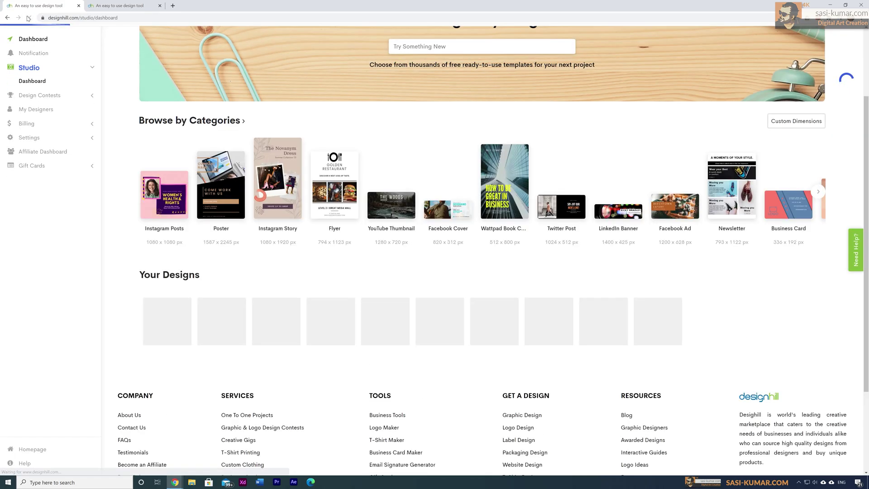